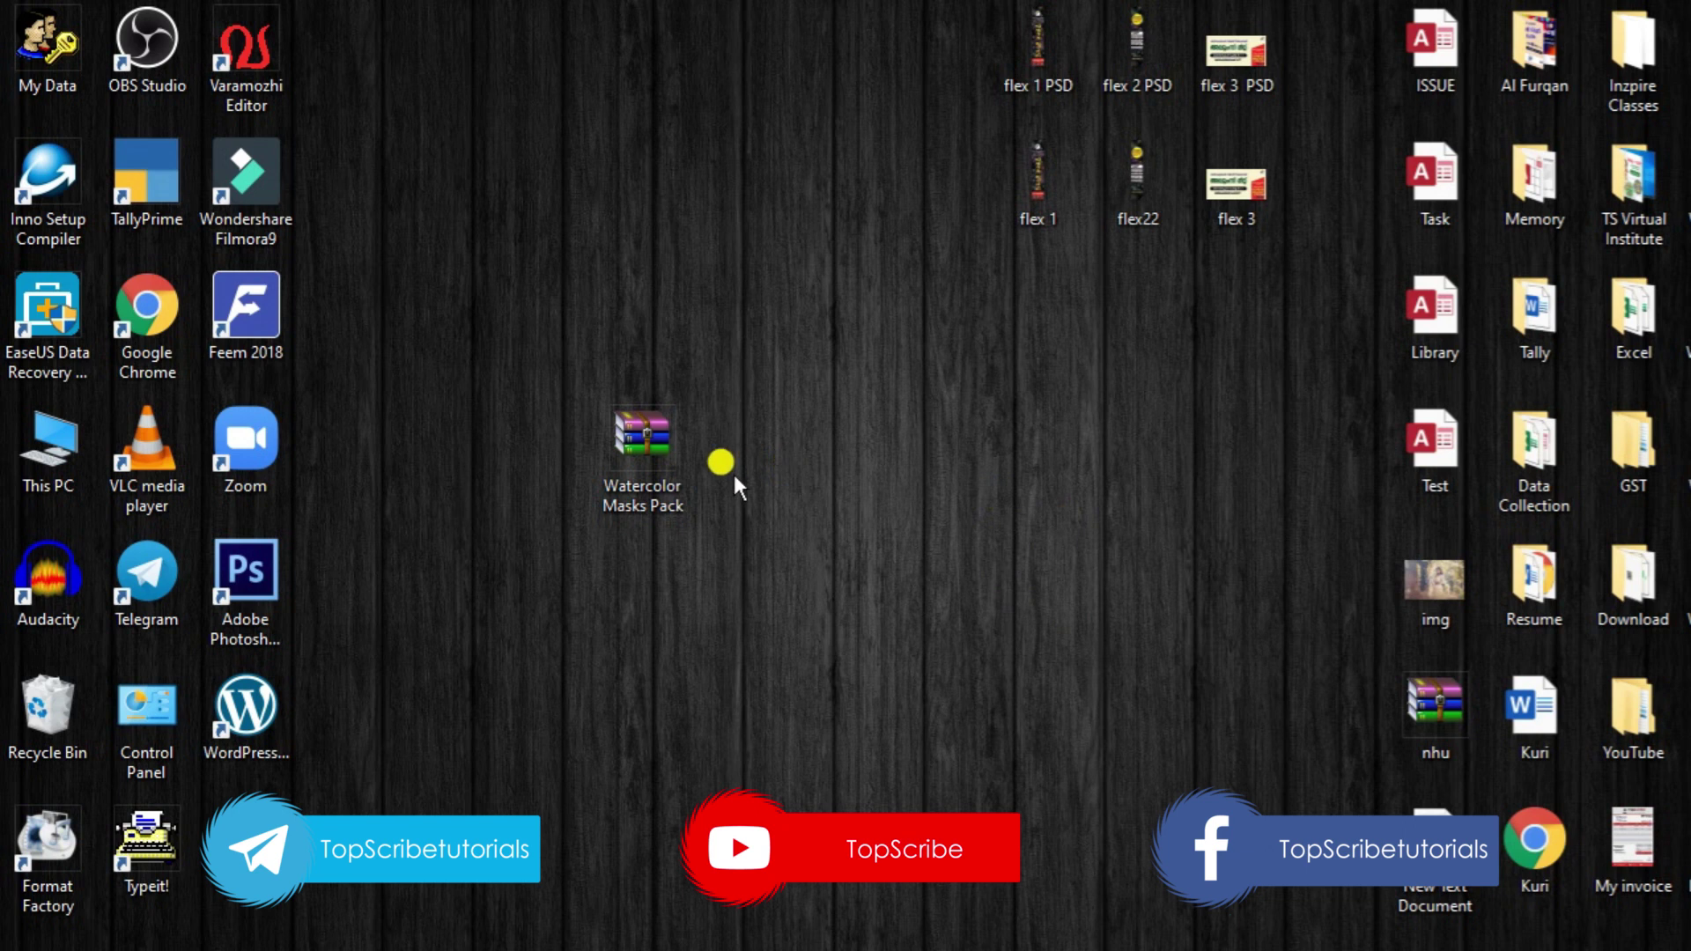
Extract the Watercolor Masks Pack archive onto the desktop, entering the archive password when prompted.
drag(731, 369, 636, 460)
right_click(652, 448)
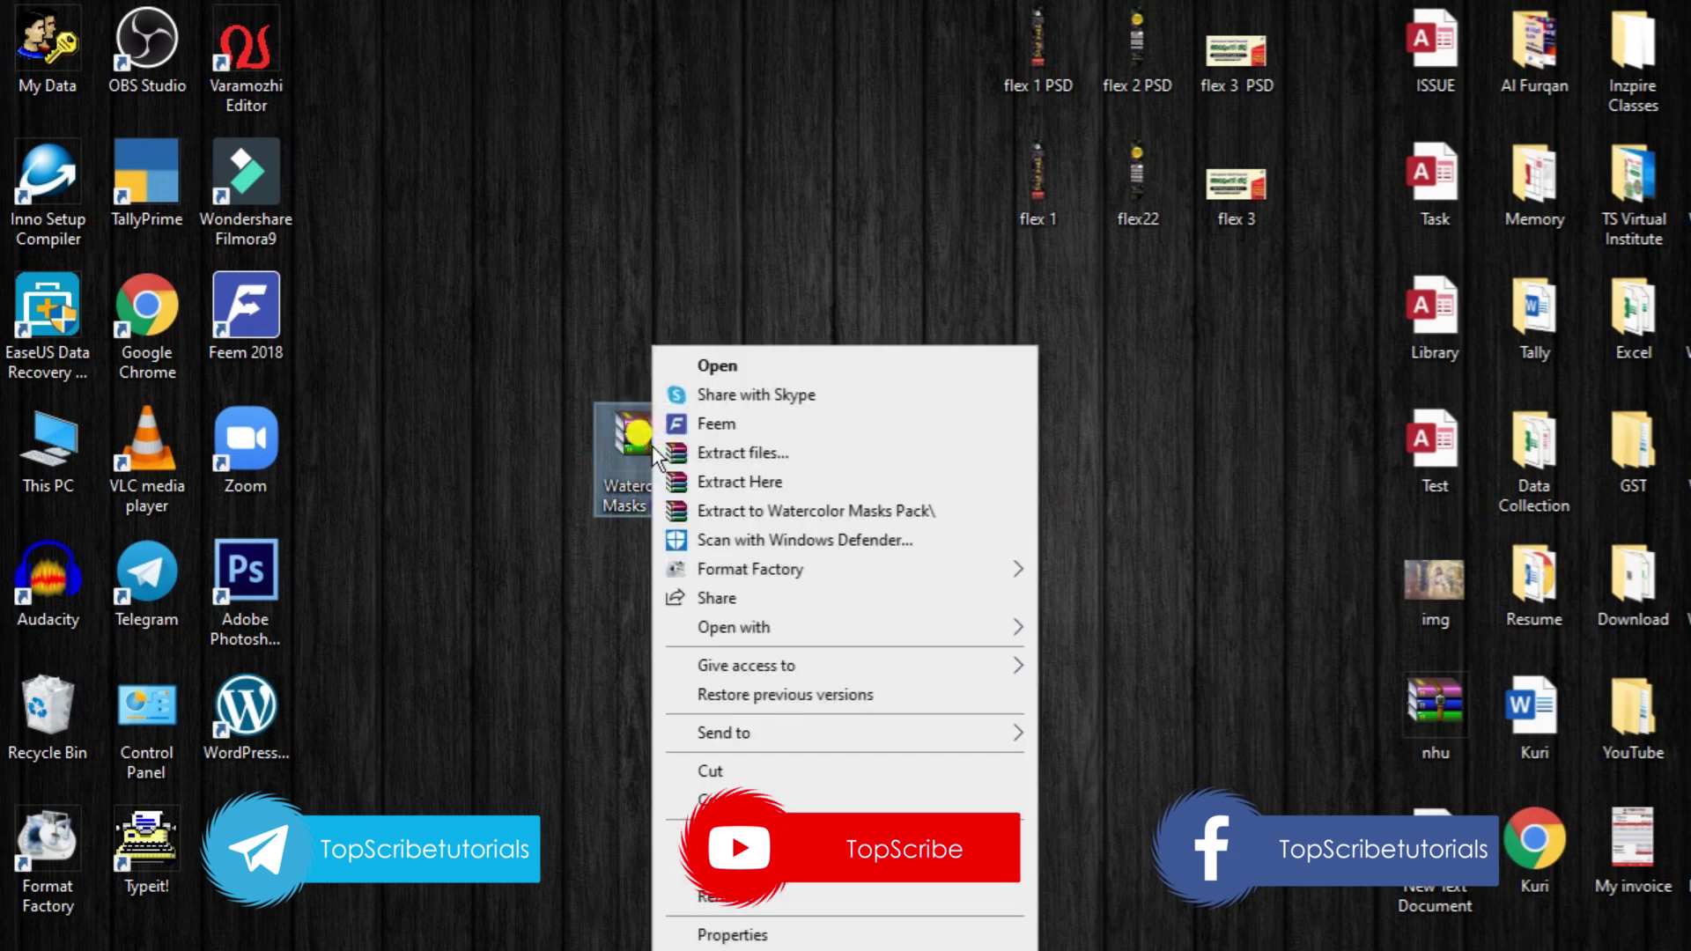
click(747, 484)
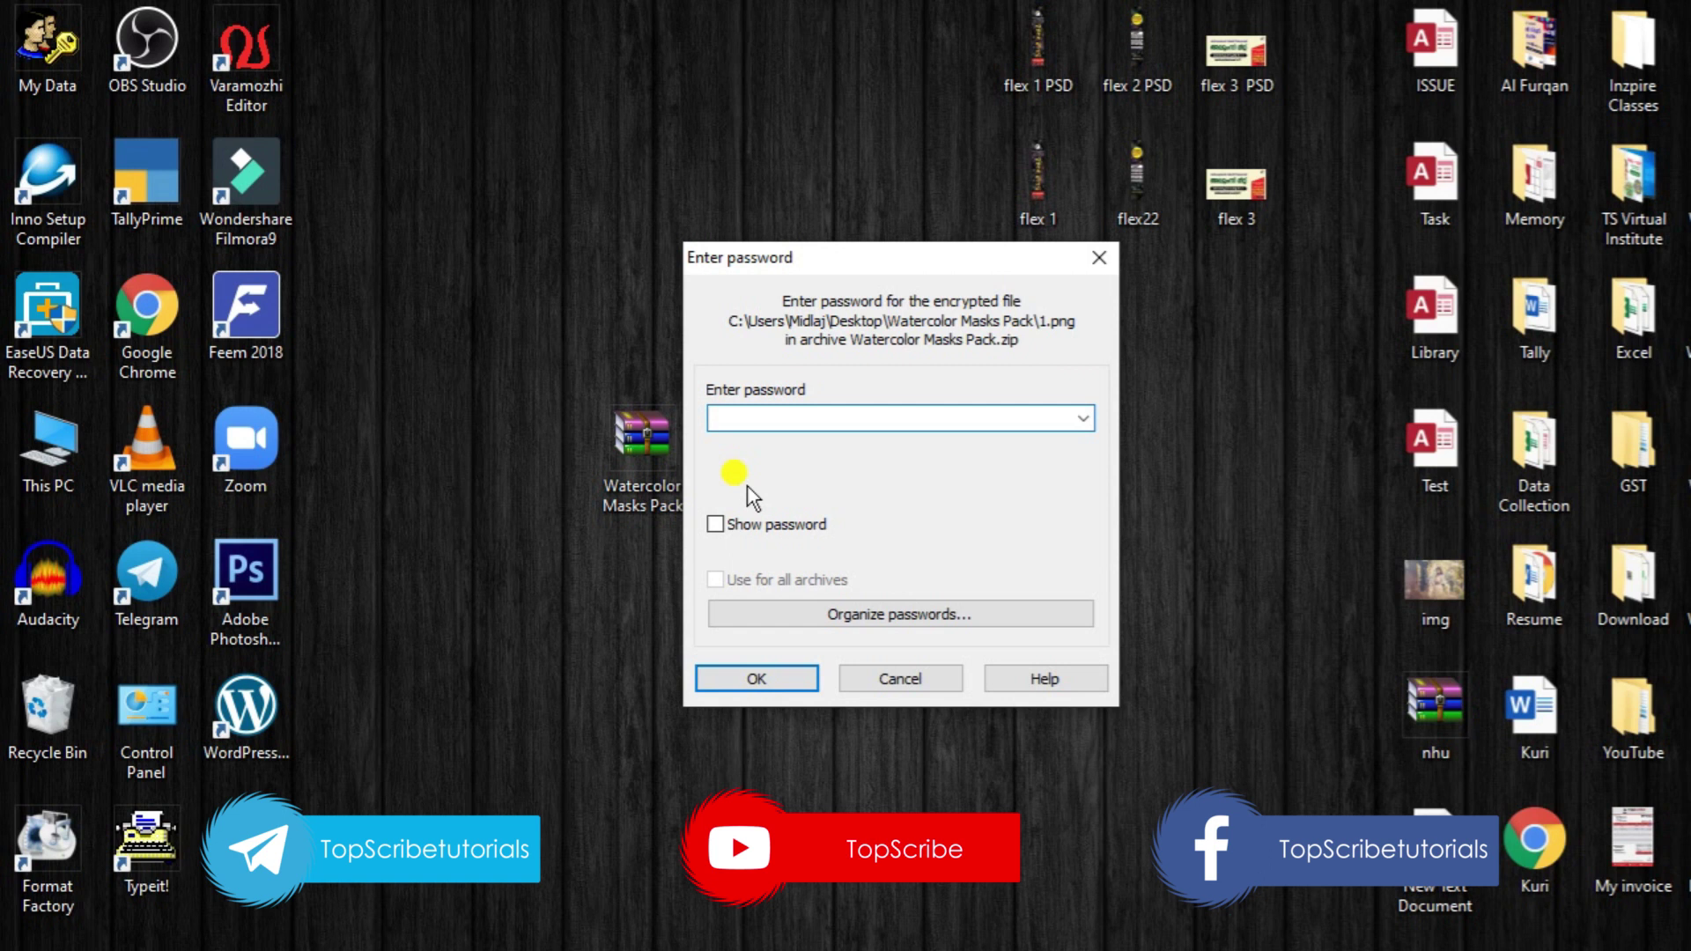
key(ctrl+v)
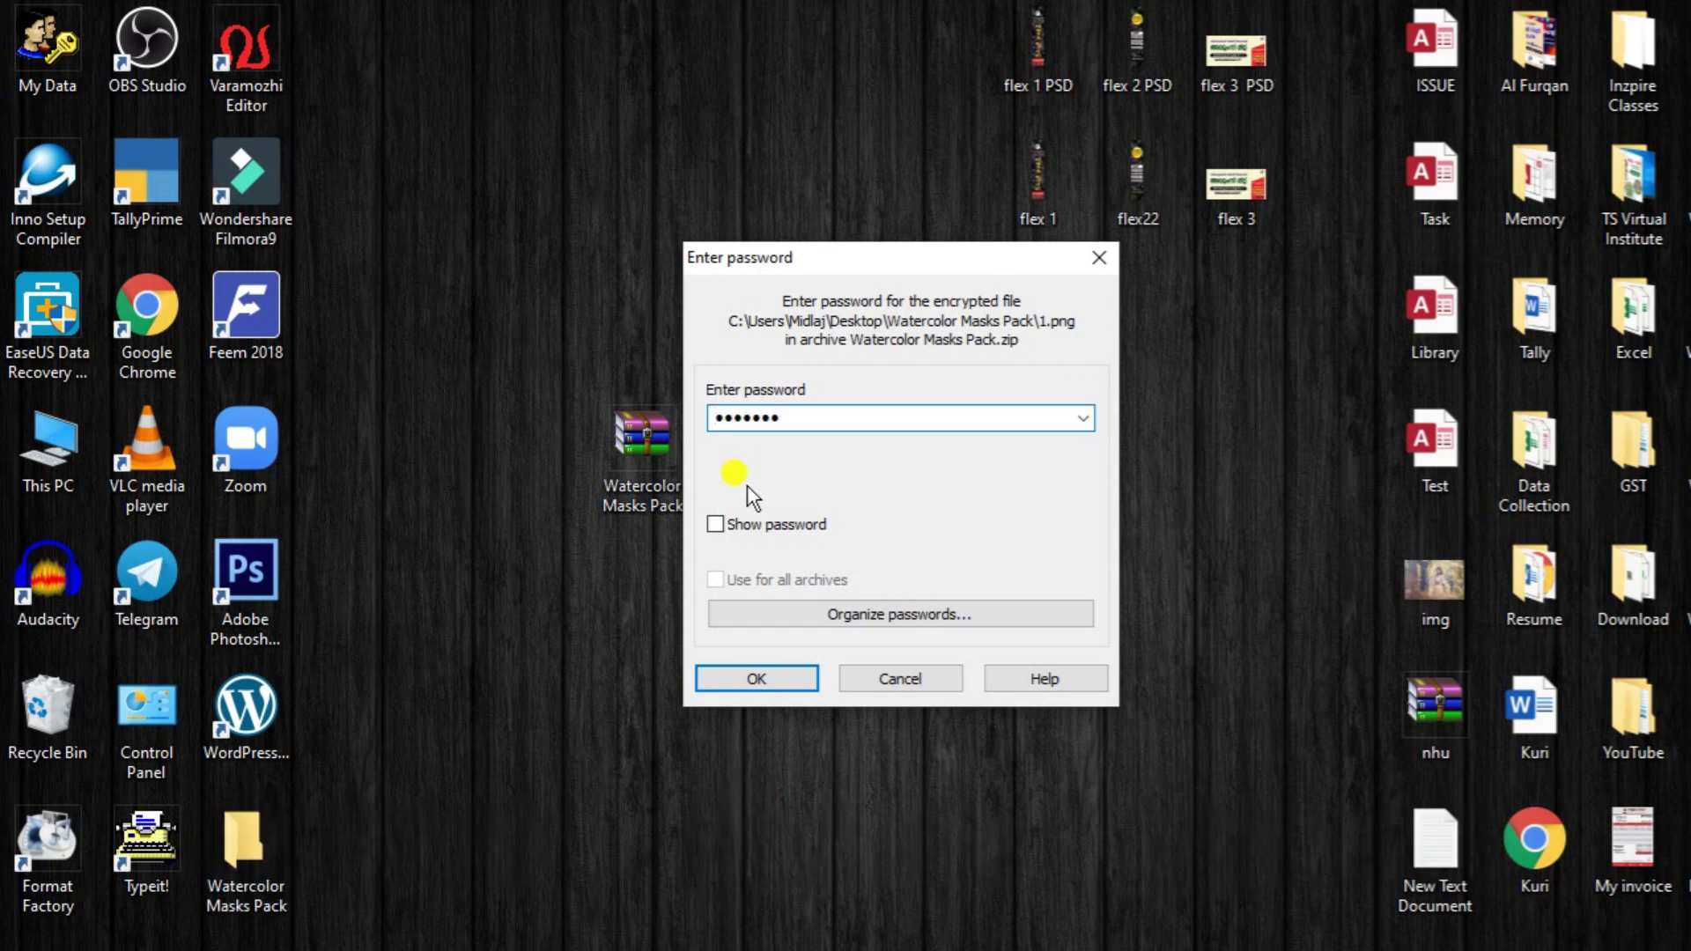
click(778, 685)
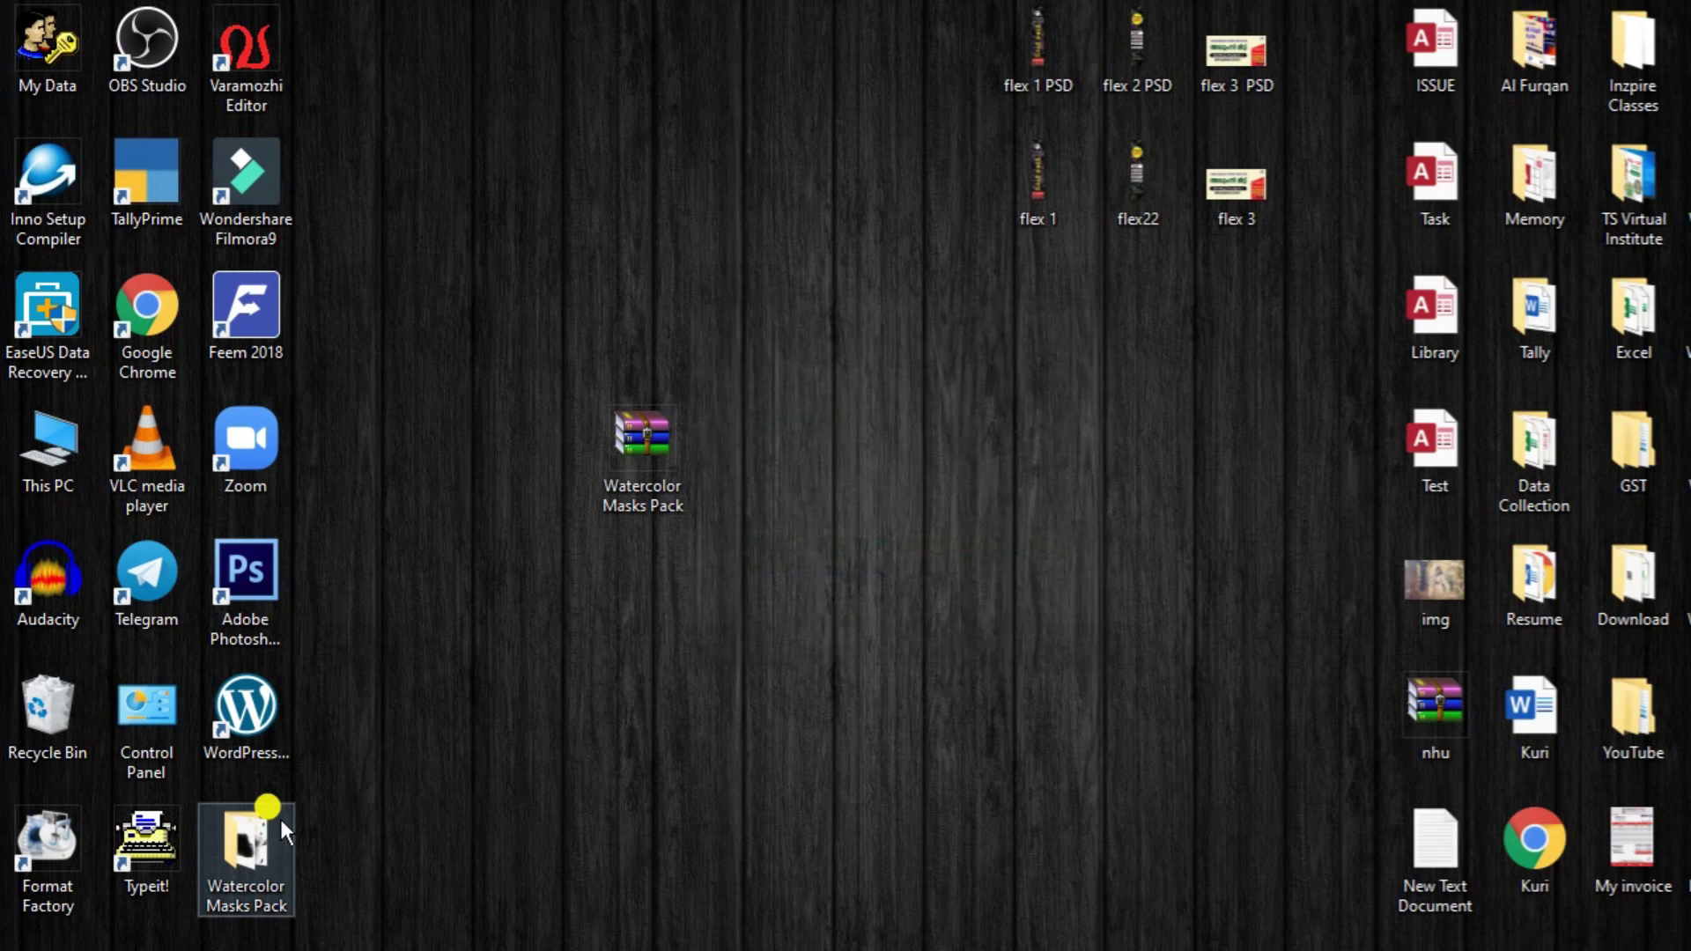
Browse the 130 watercolor mask PNGs in the extracted folder, then bring up Photoshop.
double_click(246, 848)
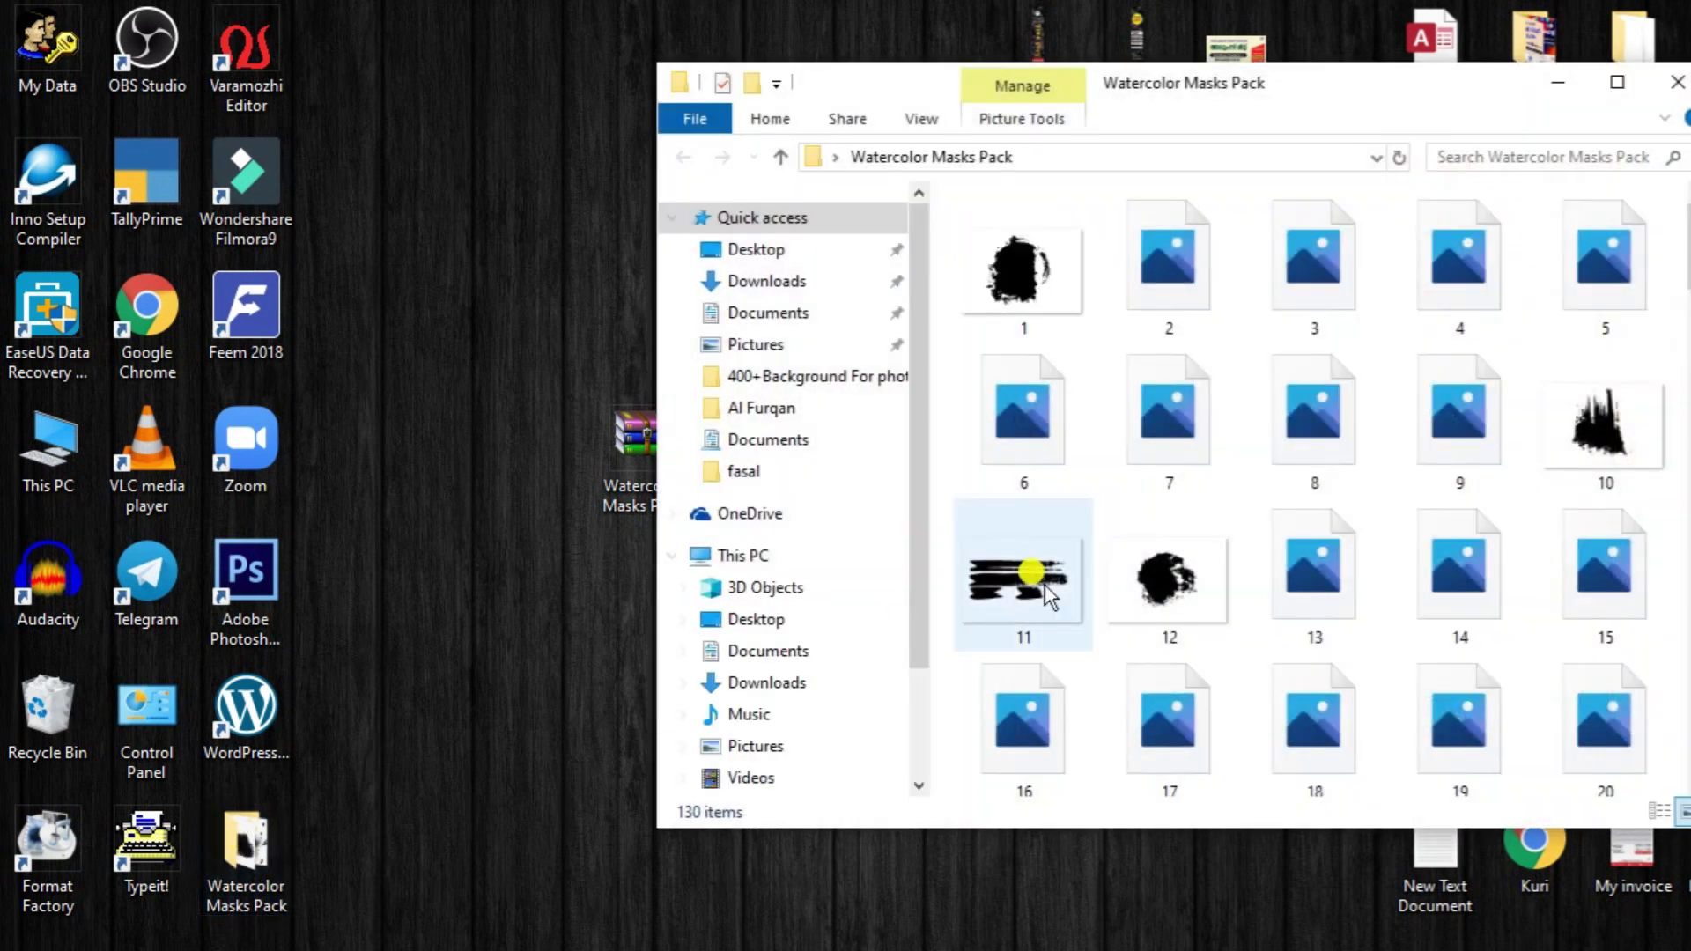
scroll(1244, 463, down, 10)
scroll(1240, 463, down, 7)
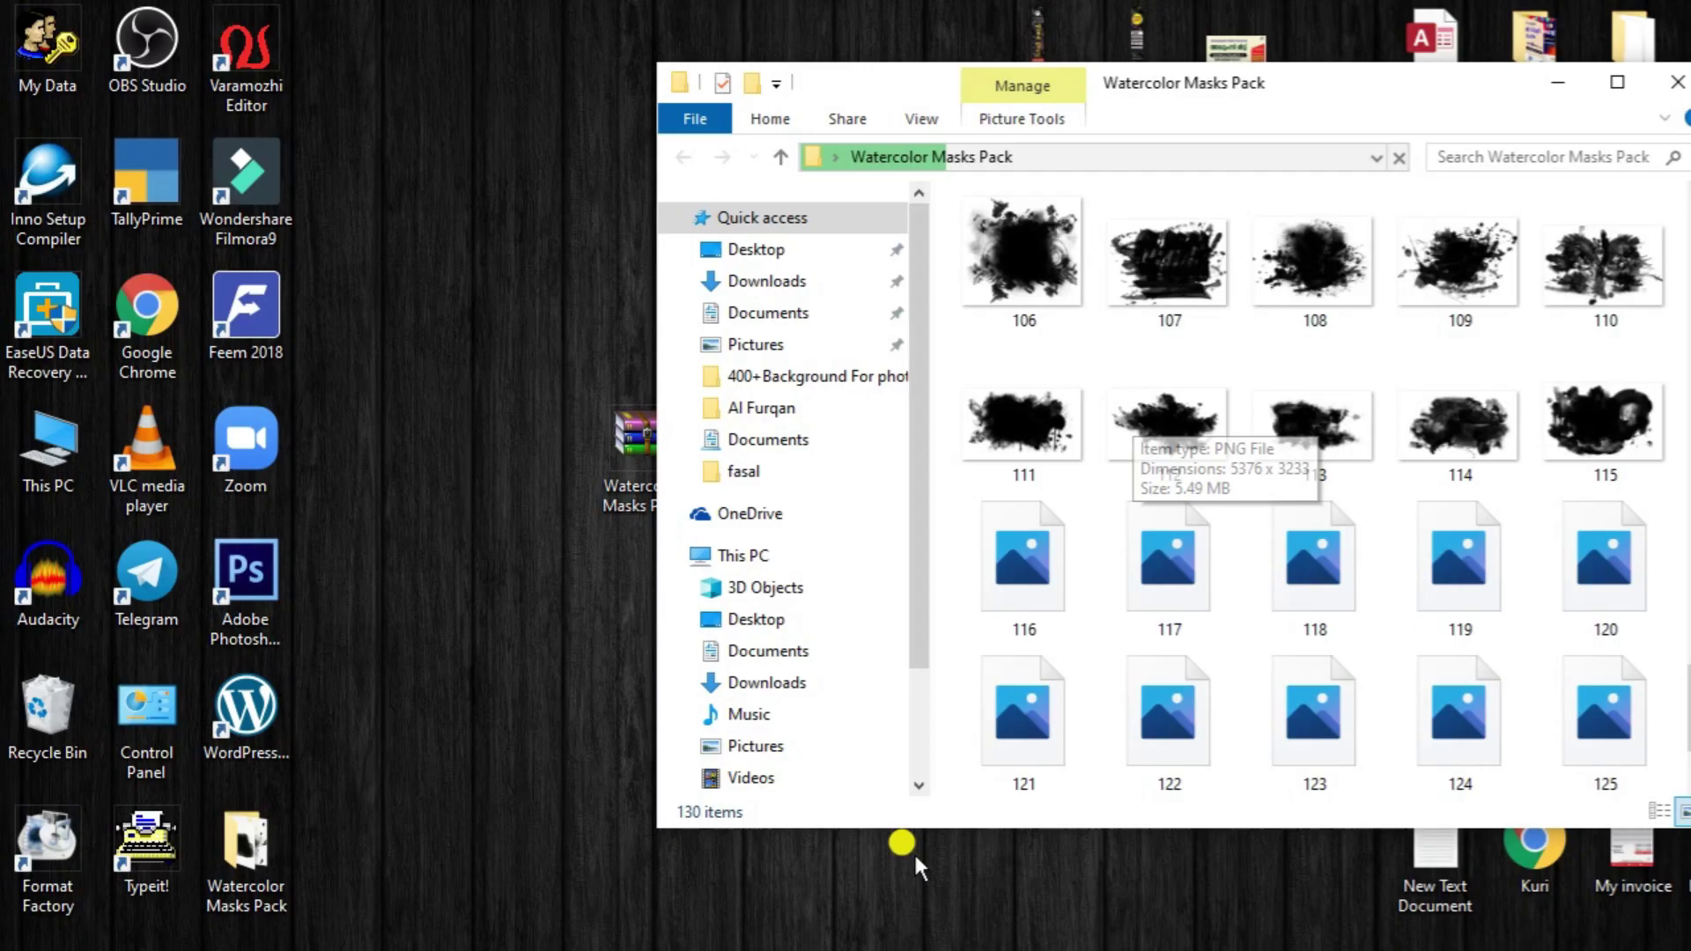
click(846, 950)
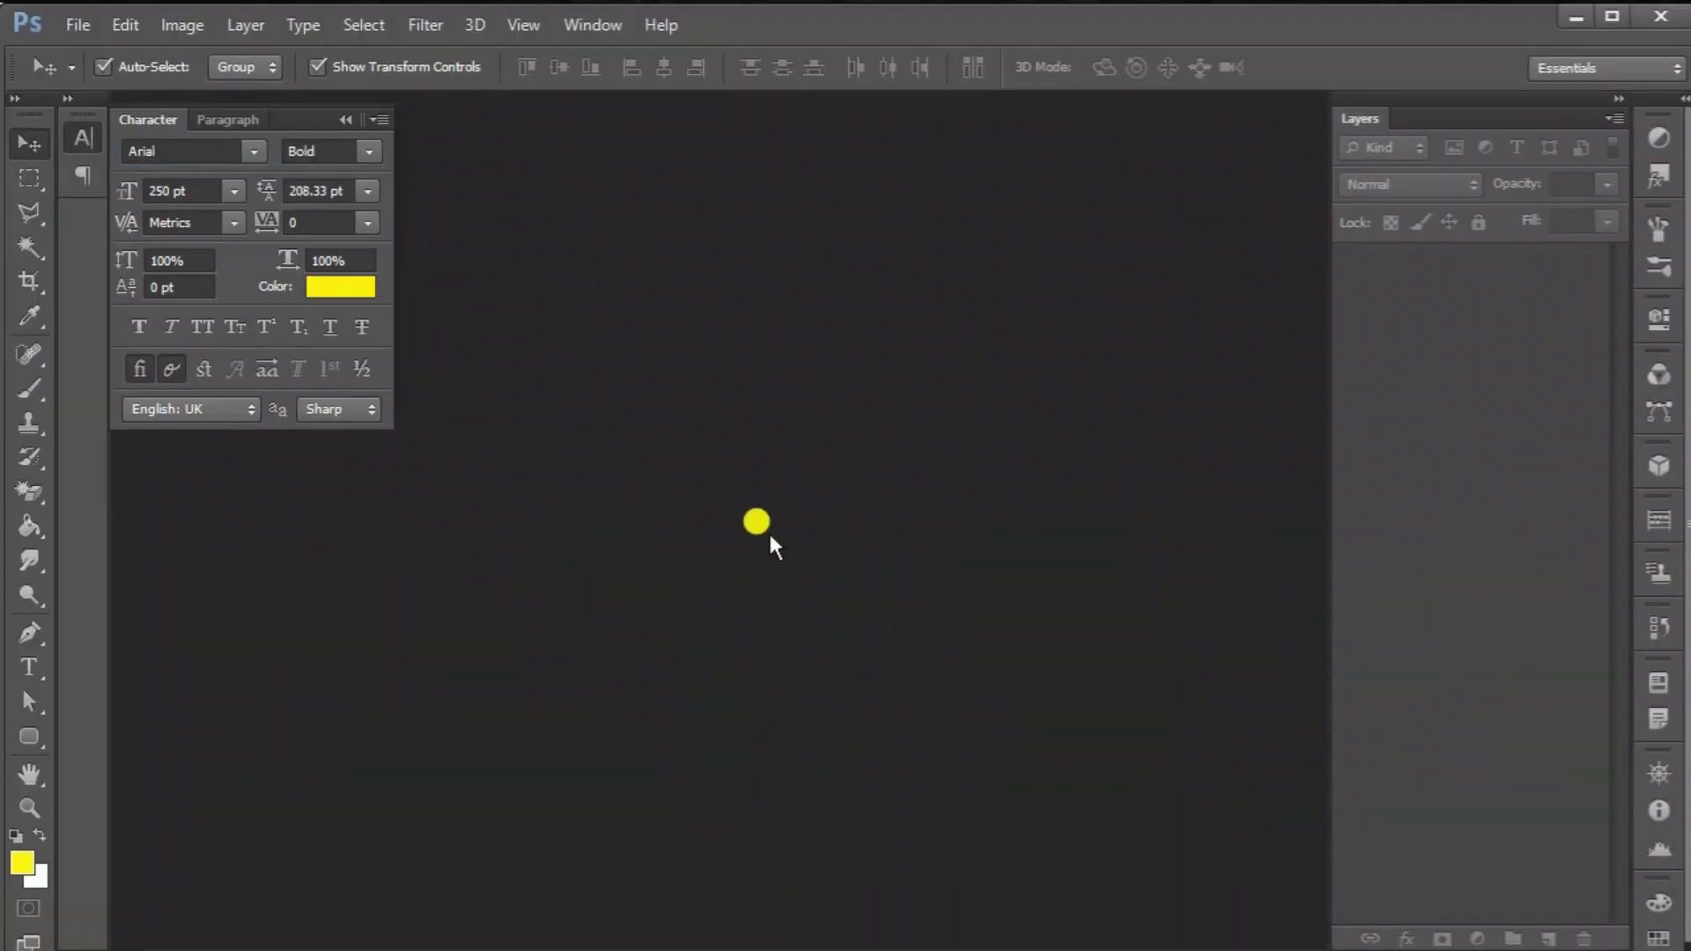
Open watercolor mask 123 from the Watercolor Masks Pack folder.
double_click(714, 459)
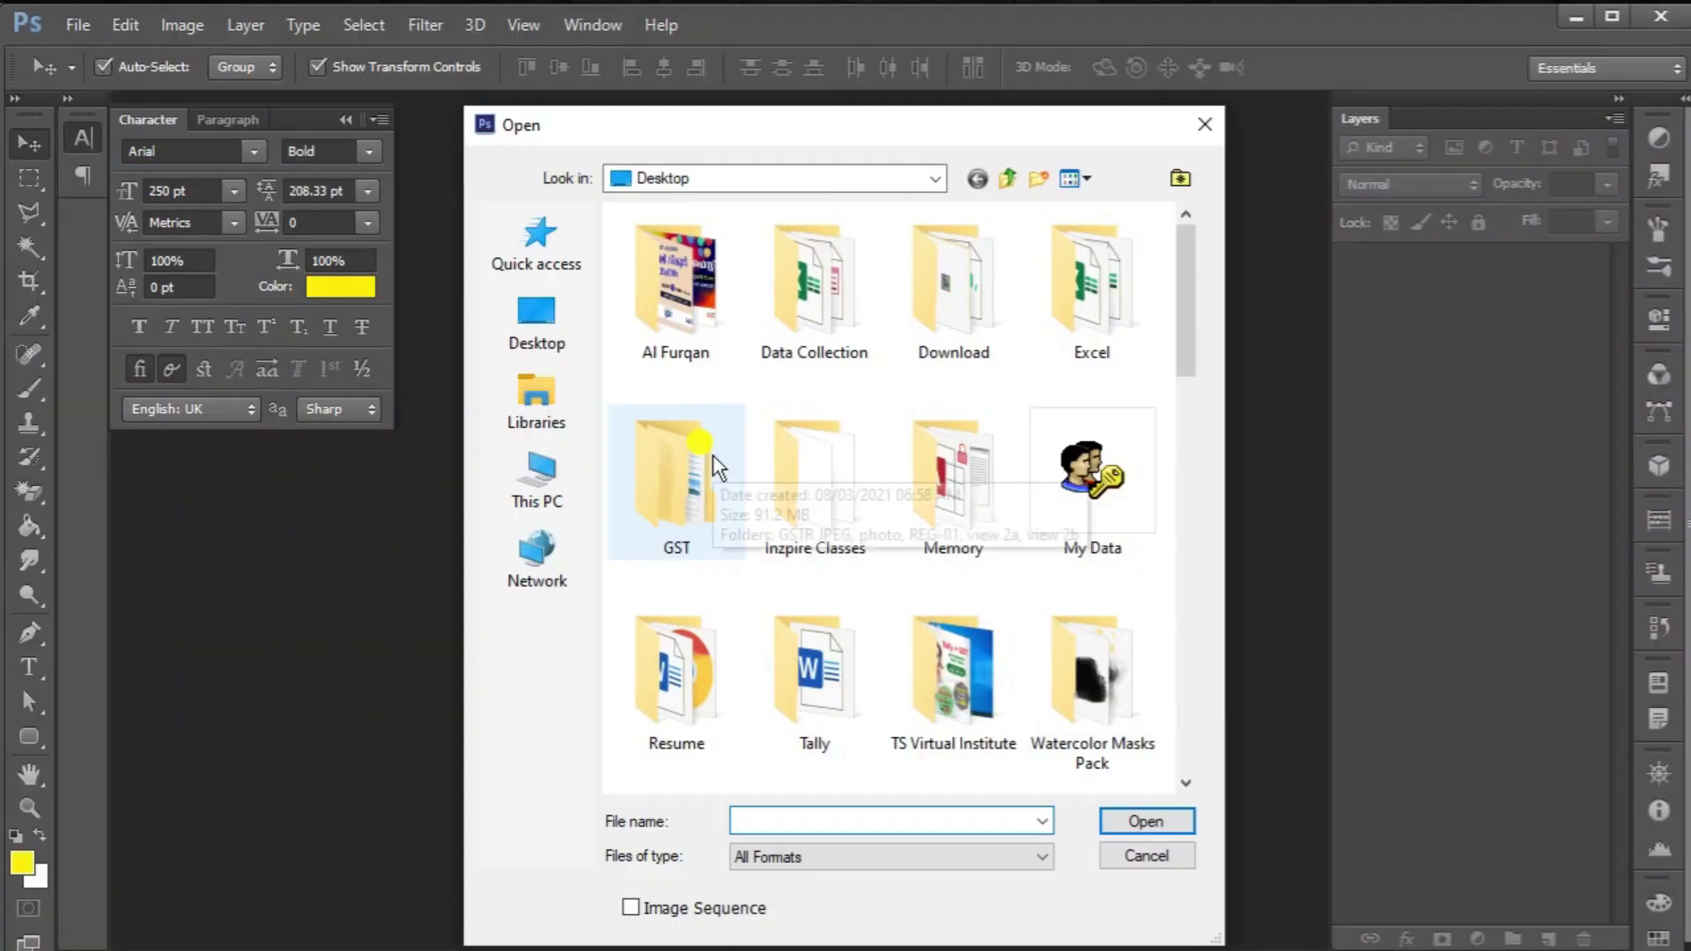
scroll(1082, 702, down, 2)
scroll(1080, 702, down, 3)
scroll(1080, 702, up, 3)
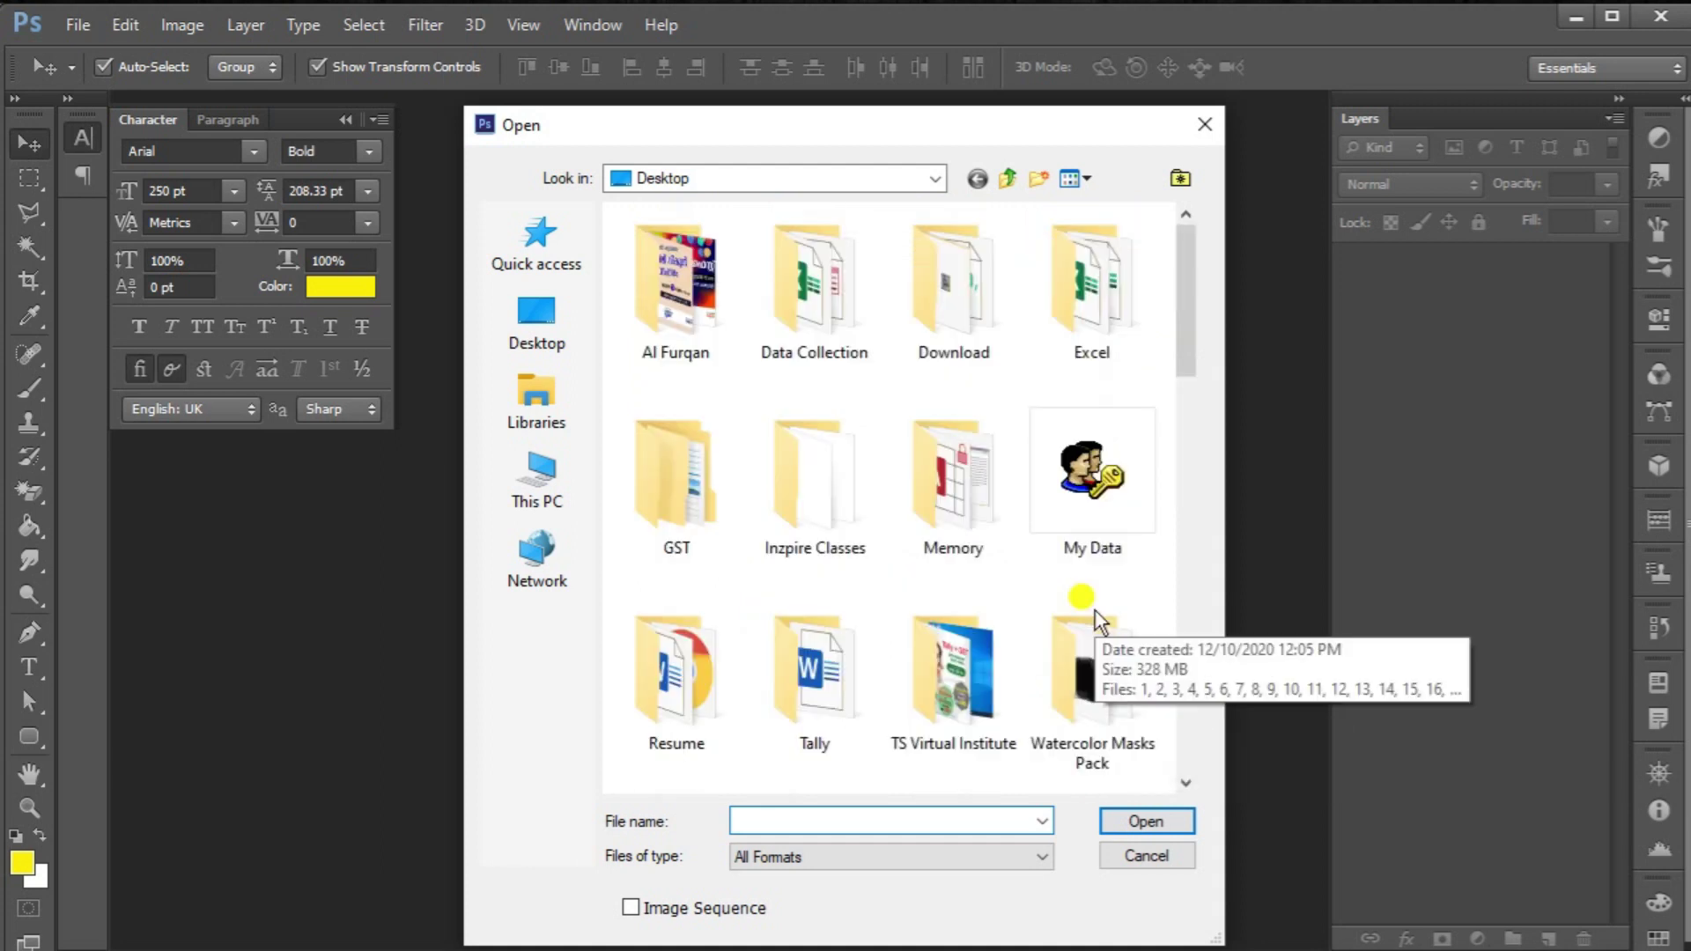
double_click(1091, 696)
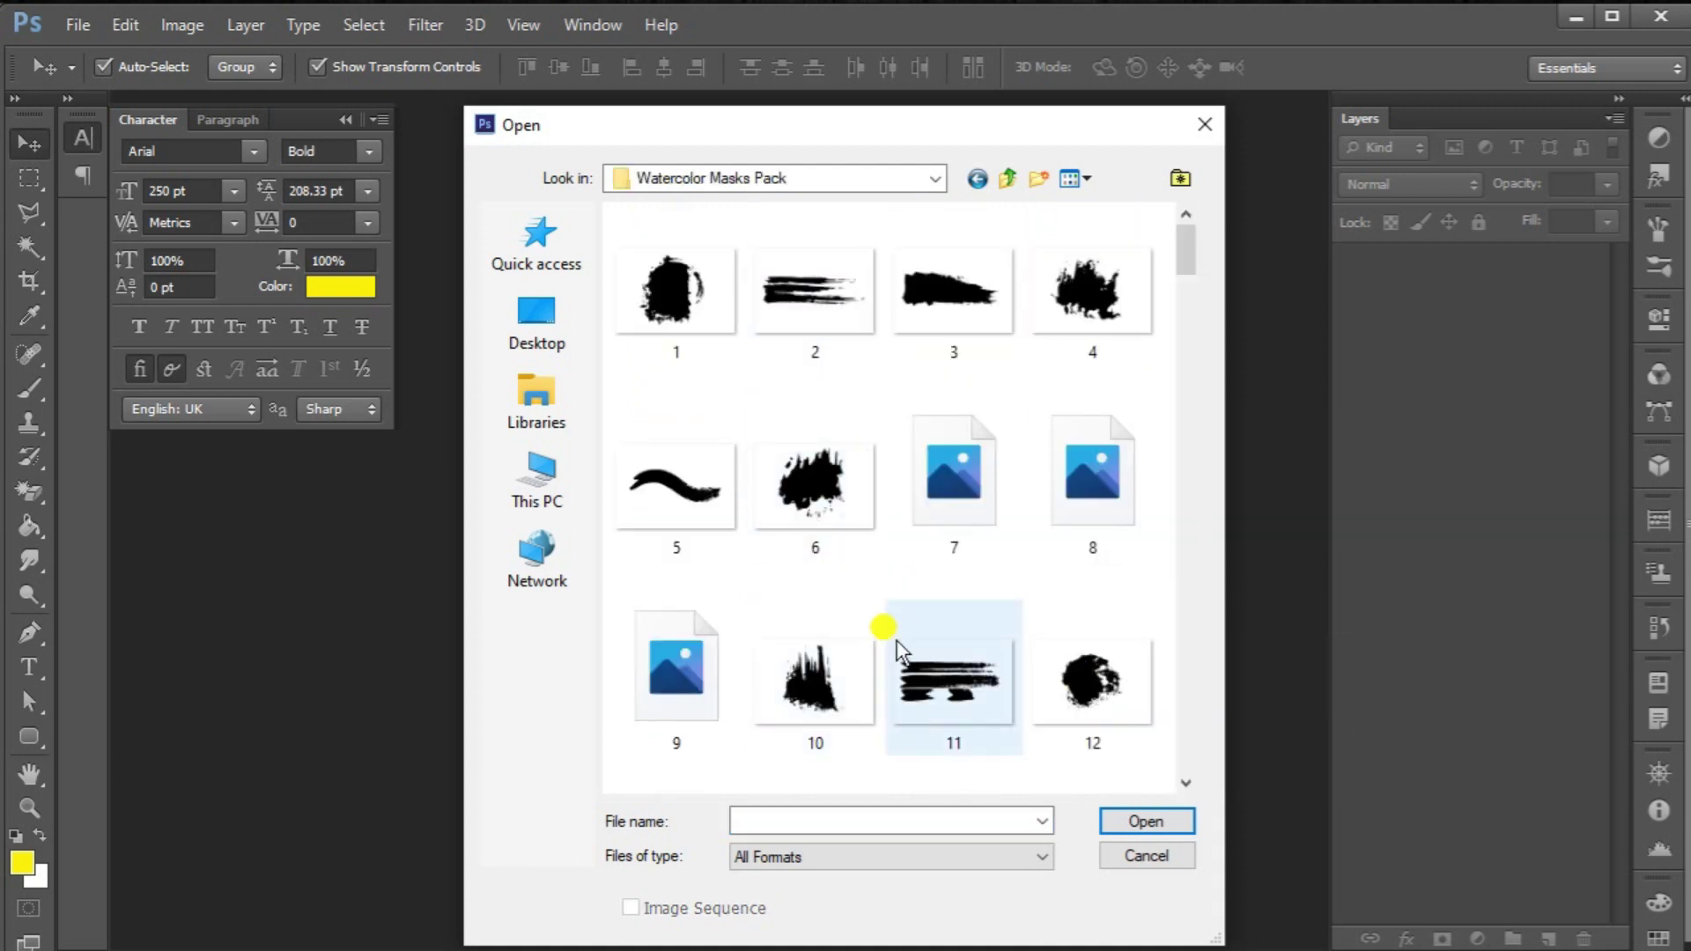
scroll(898, 649, down, 15)
double_click(969, 313)
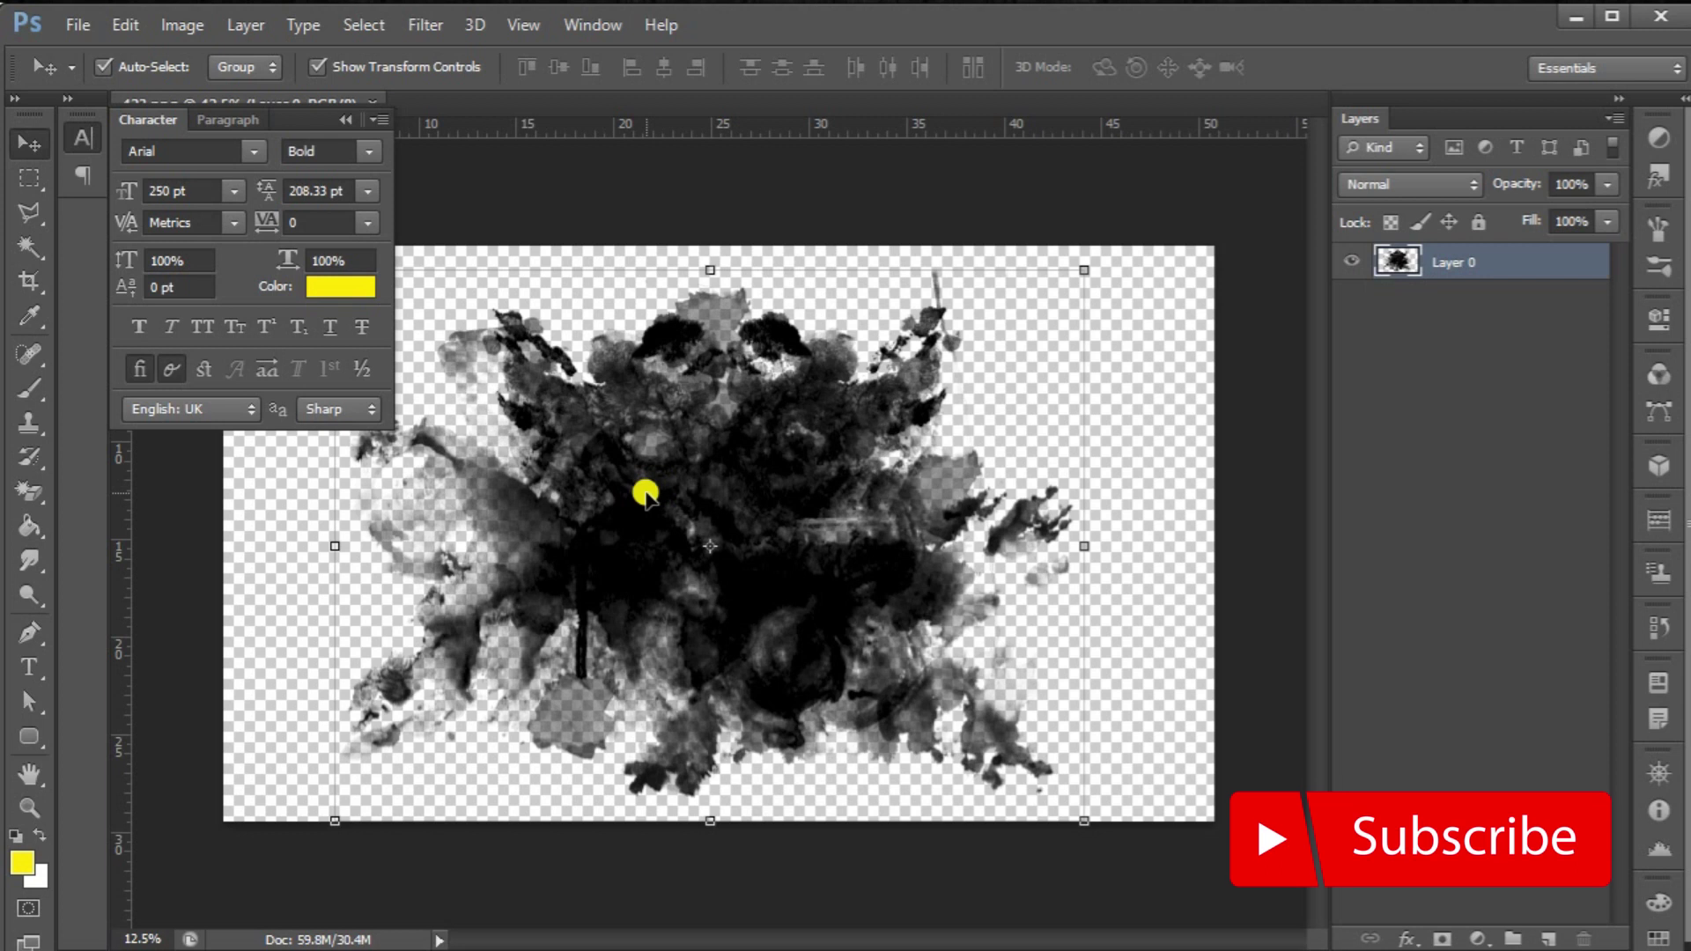
Open the woman's photo img from the Desktop as a second document.
key(ctrl+o)
scroll(652, 506, down, 5)
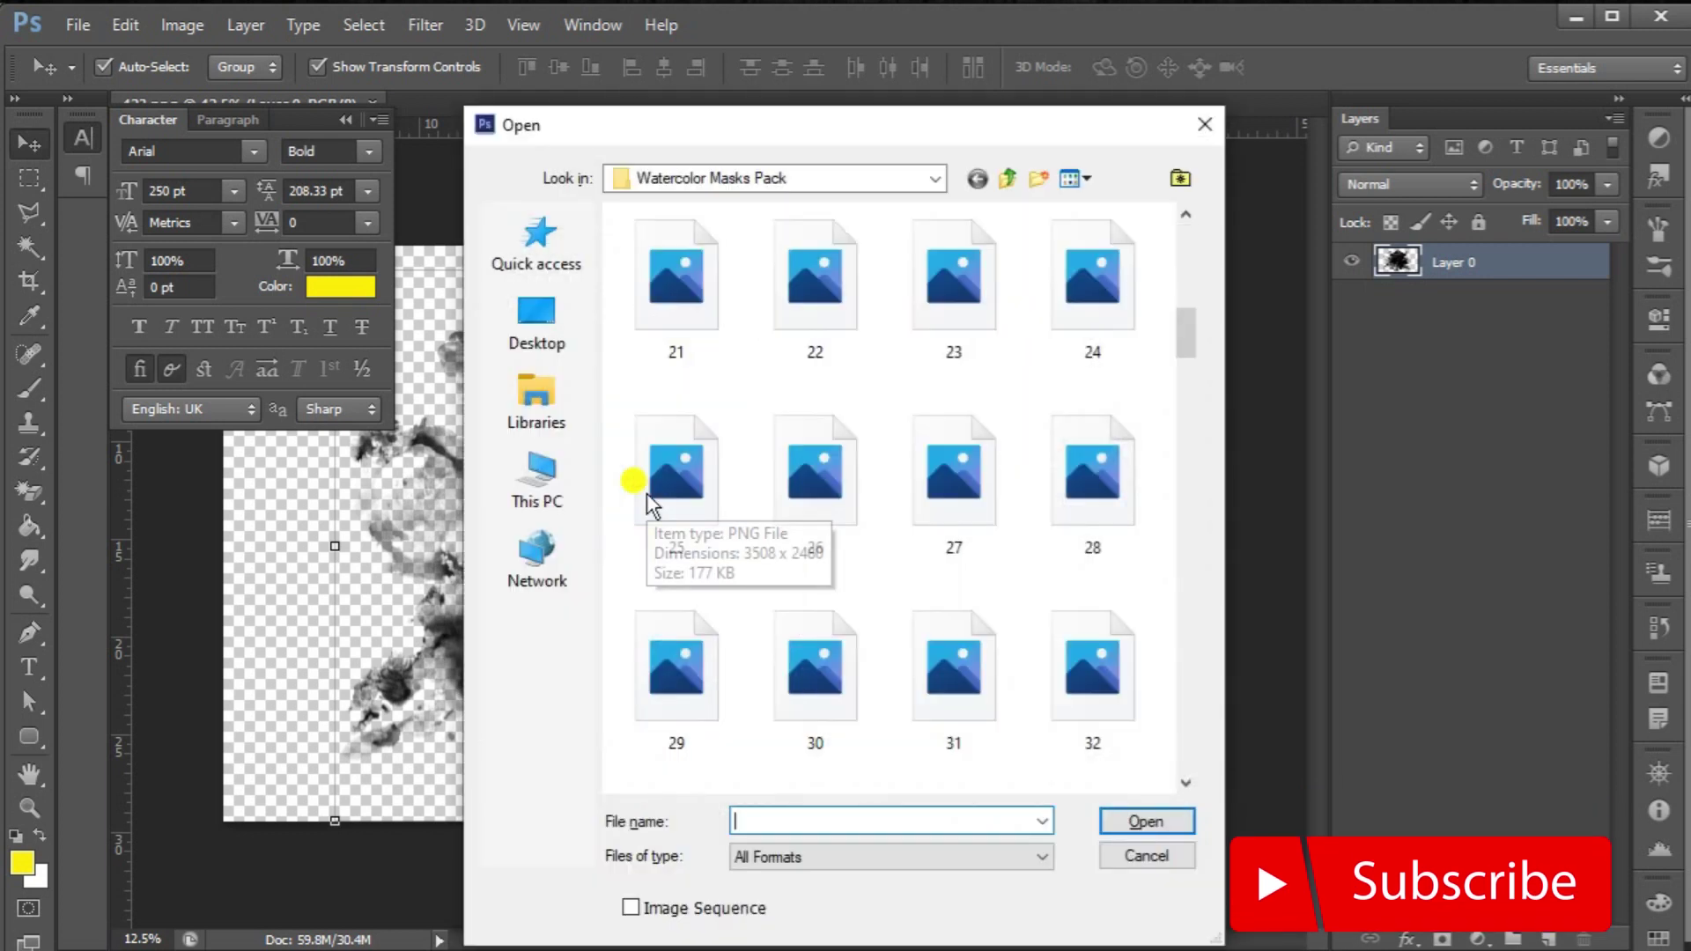
scroll(674, 487, down, 10)
click(583, 339)
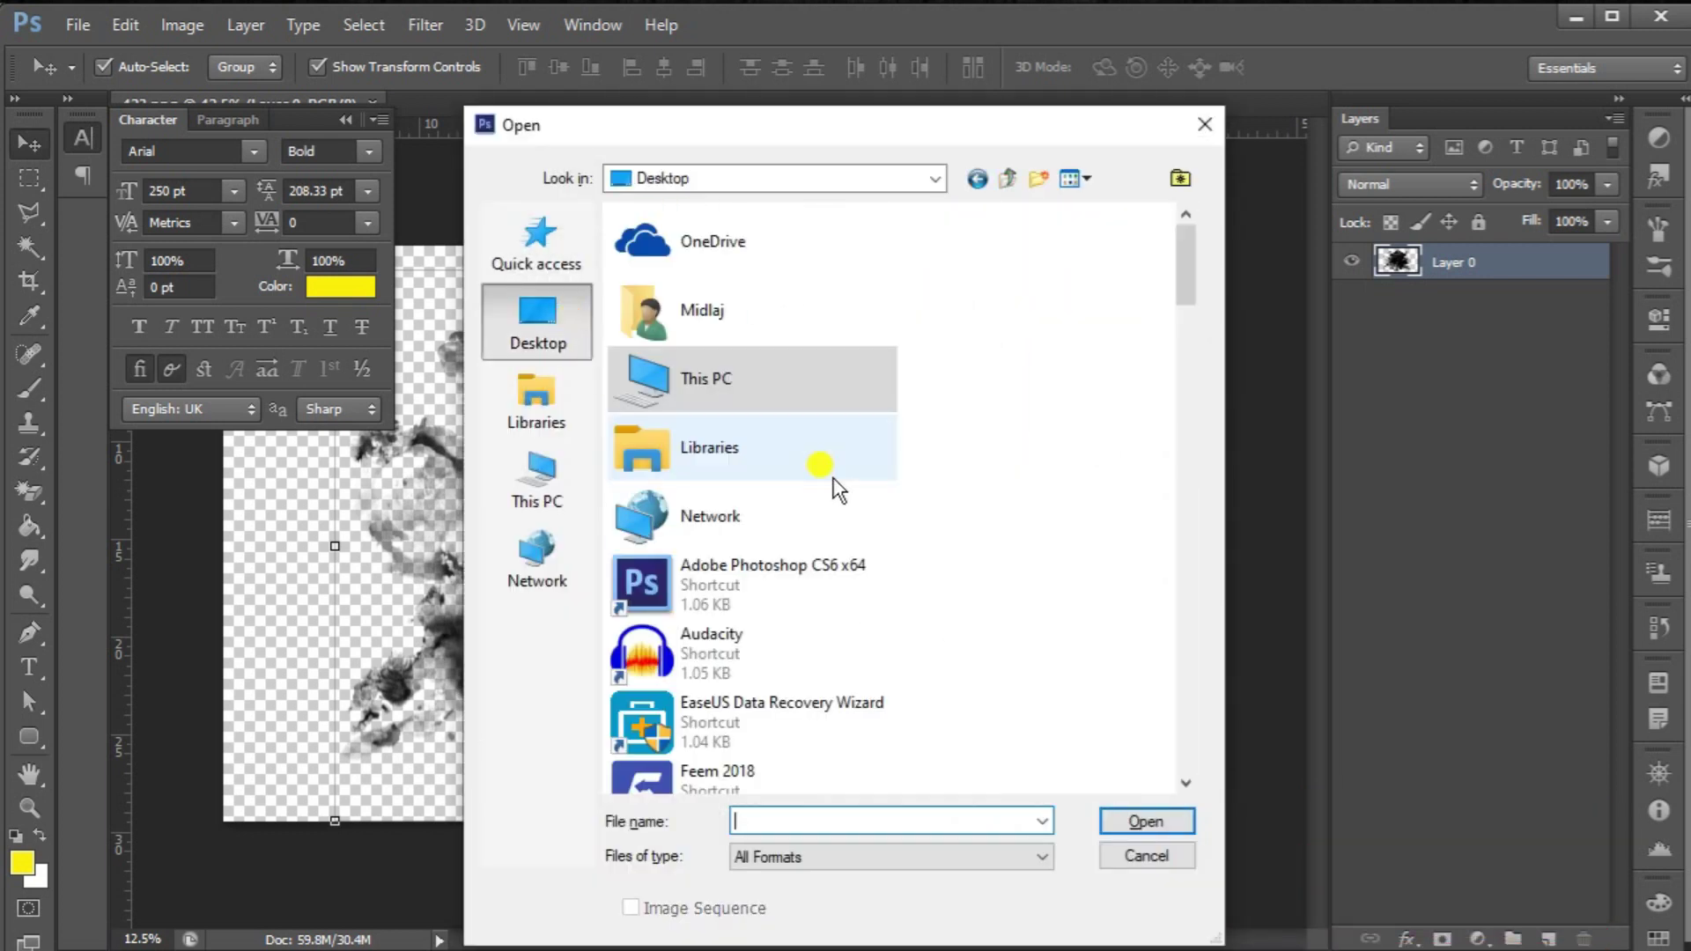
scroll(824, 475, down, 10)
scroll(828, 480, down, 5)
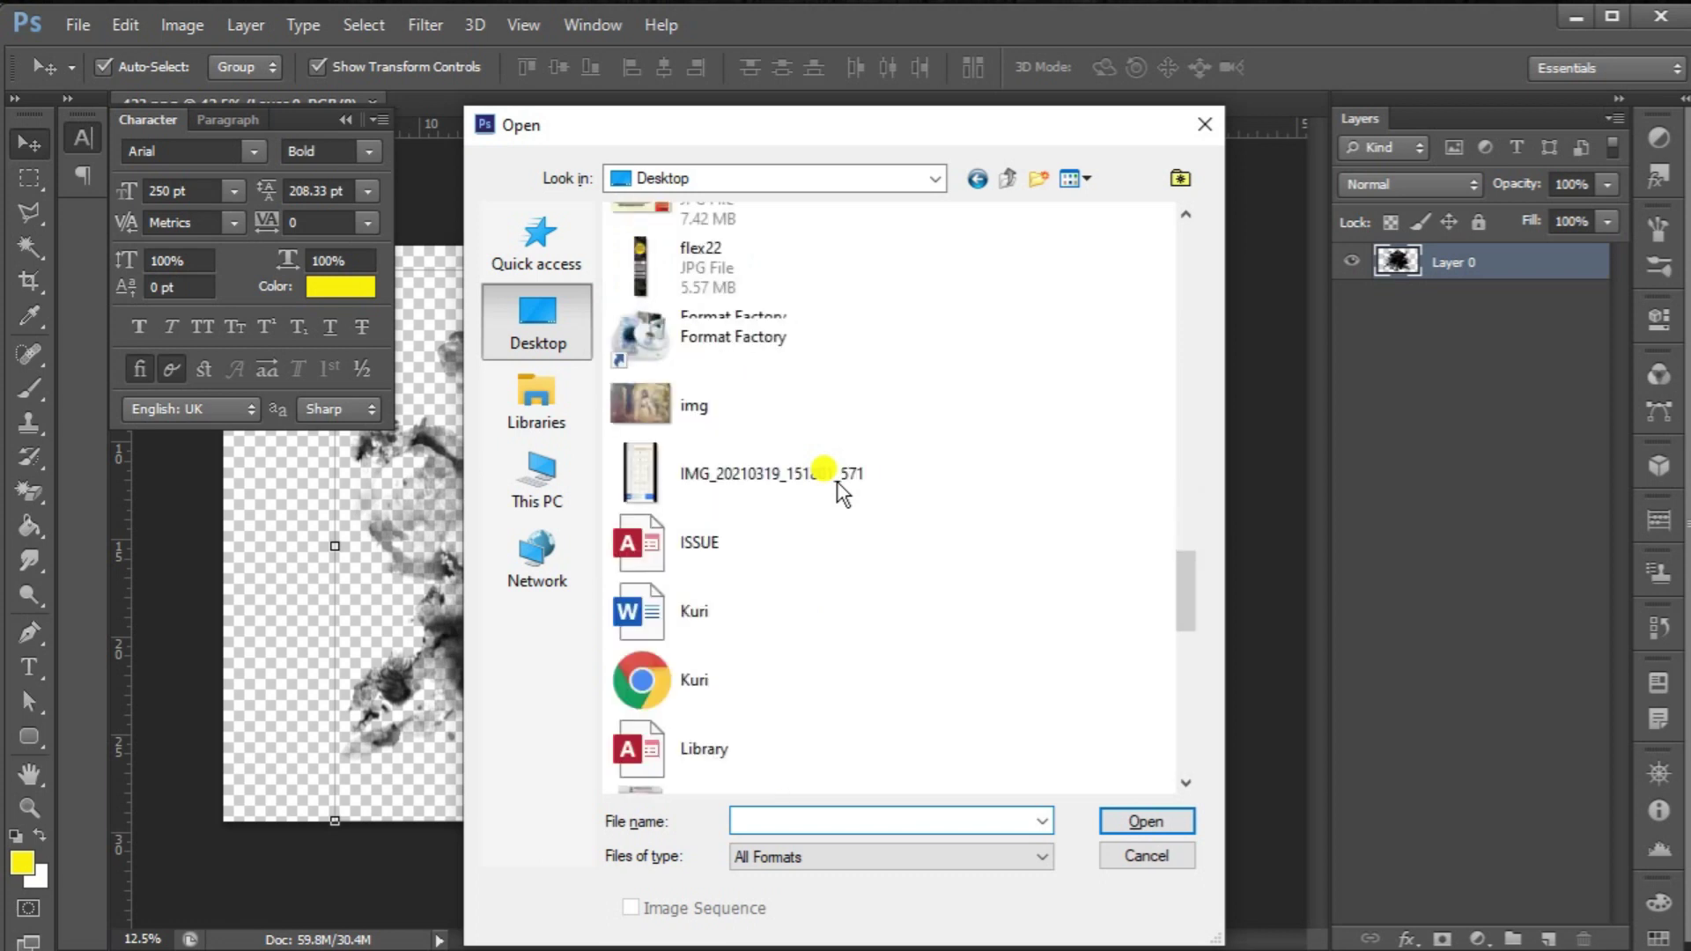
click(718, 414)
double_click(718, 416)
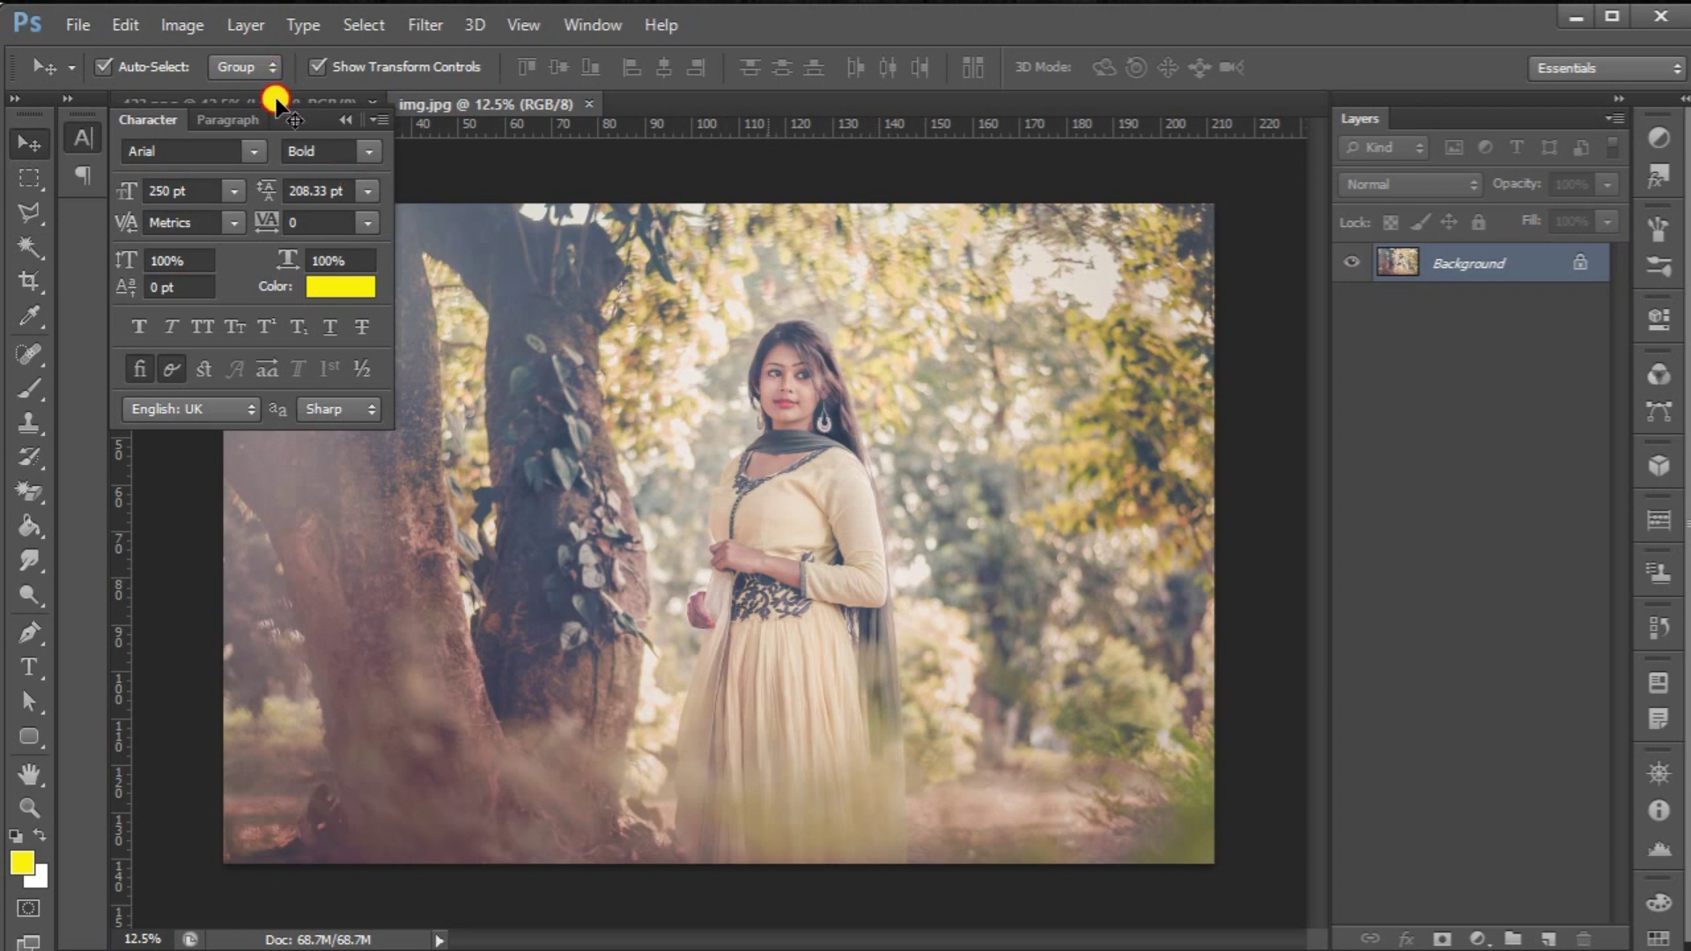
Clip the woman's photo into the watercolor splash, nudge it upward and enlarge it.
click(265, 100)
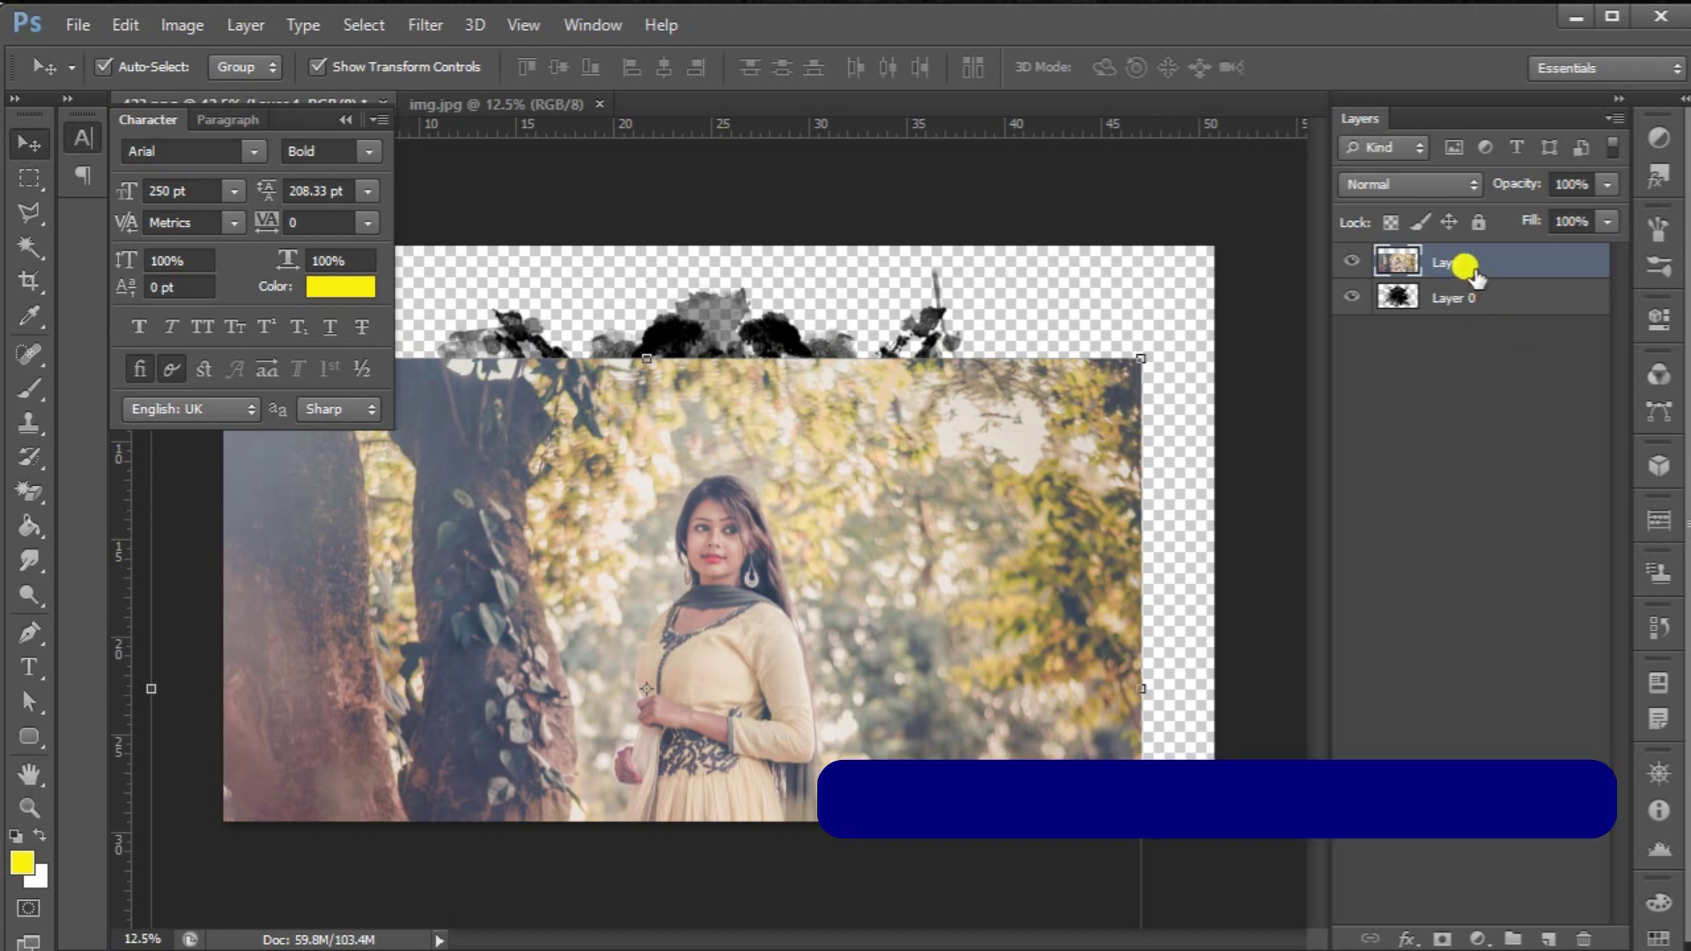
right_click(1462, 264)
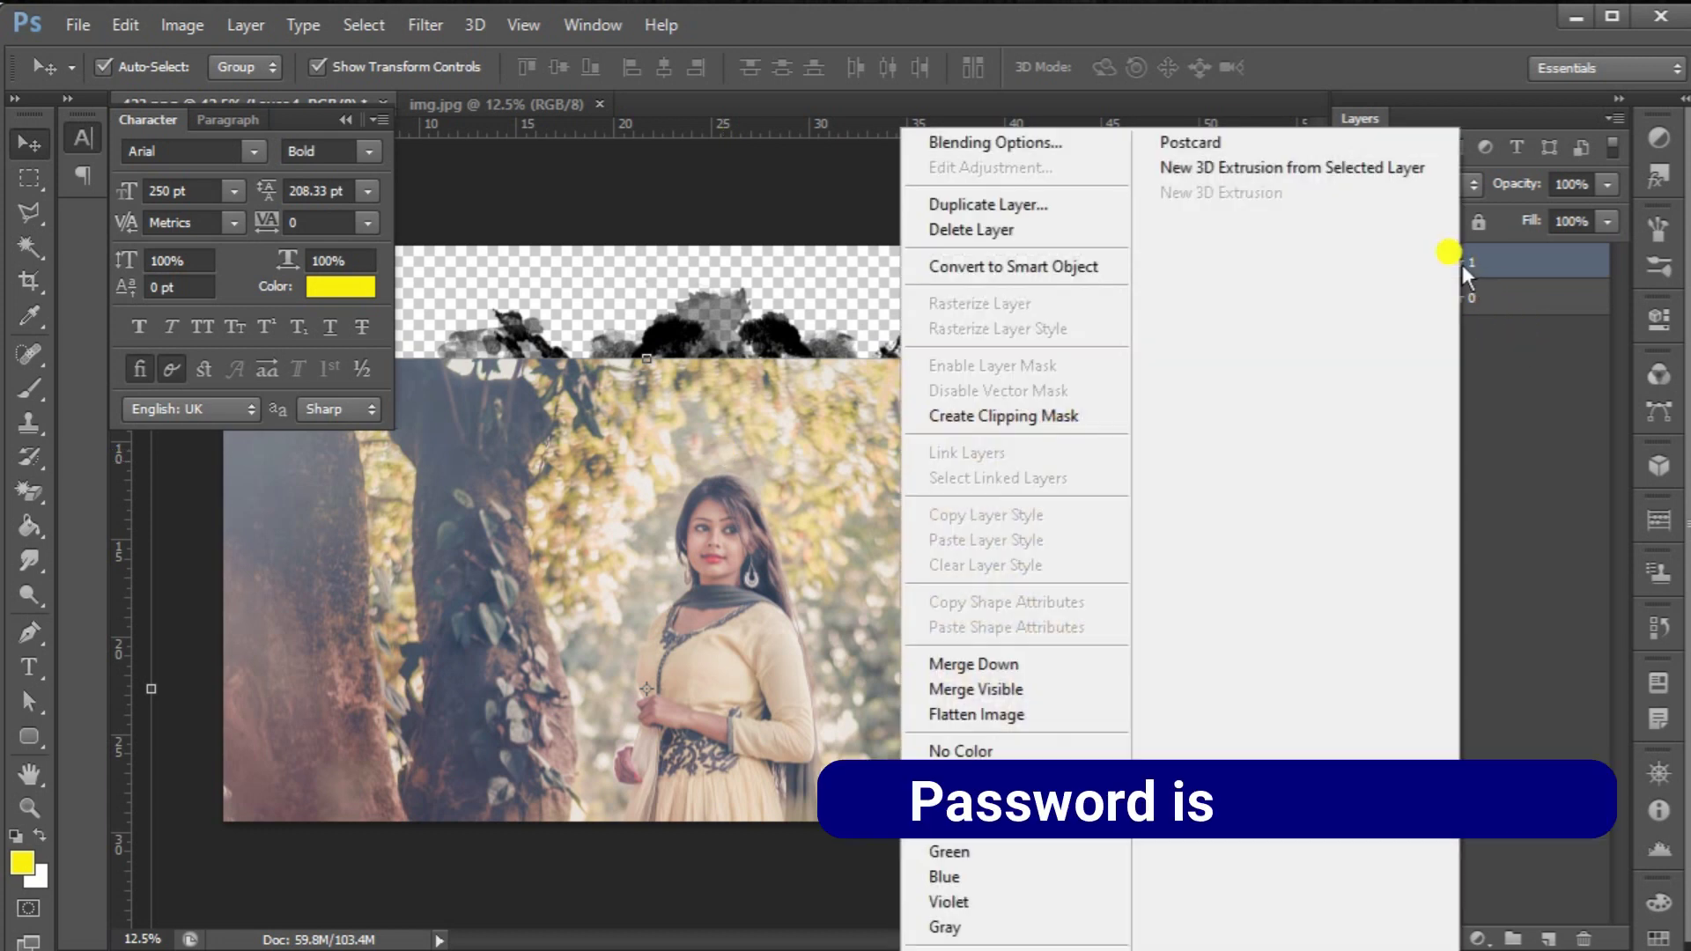
click(1051, 418)
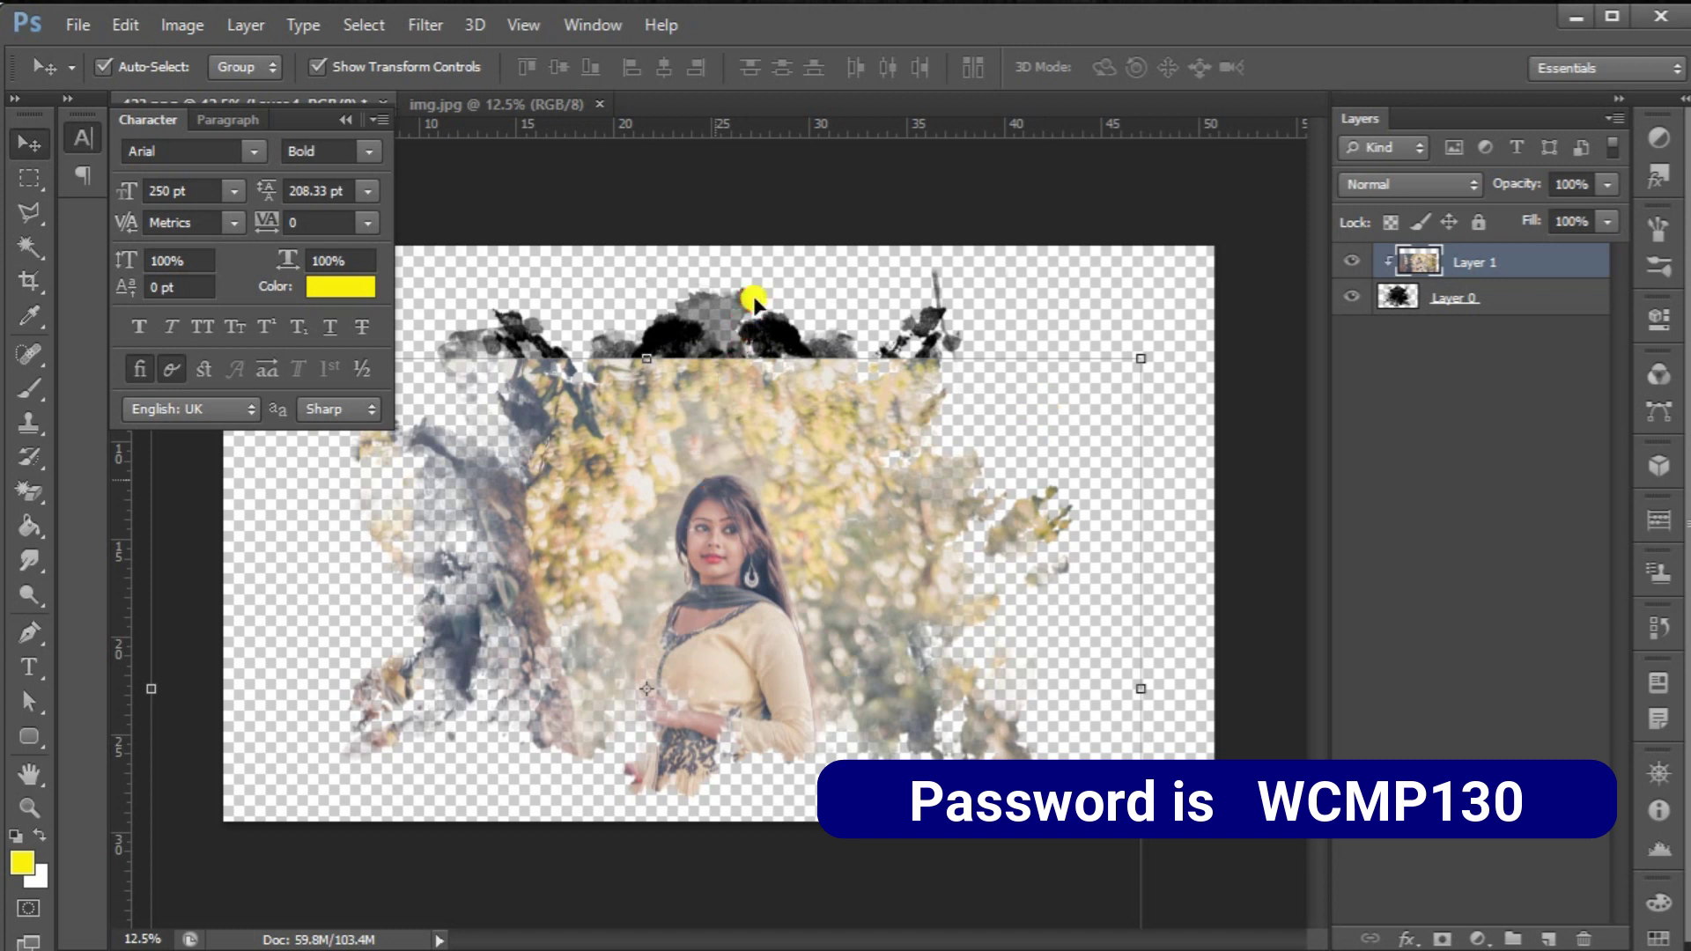
key(shift+Up)
key(shift+Up)
key(shift+Up)
key(shift+Up)
key(shift+Up)
key(shift+Up)
key(shift+Up)
key(shift+Up)
key(shift+Up)
key(shift+Up)
key(shift+Up)
key(shift+Up)
key(shift+Up)
key(shift+Up)
key(shift+Up)
key(shift+Up)
key(shift+Up)
key(shift+Up)
key(shift+Up)
key(shift+Up)
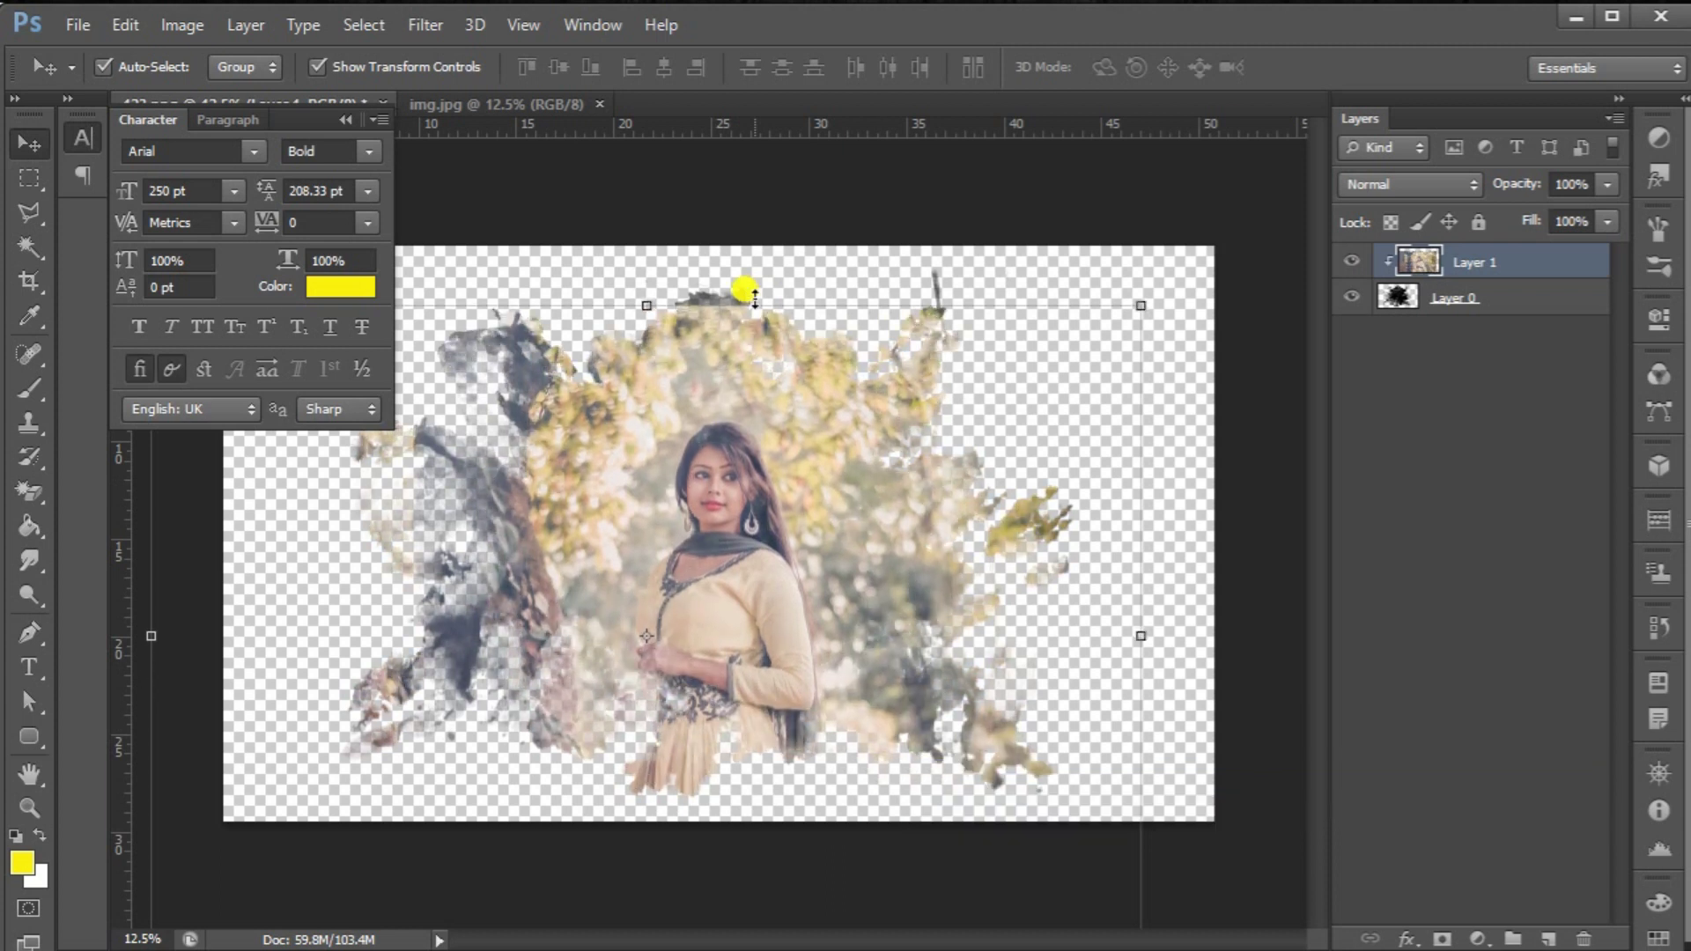
key(shift+Up)
key(shift+Up)
key(shift+Up)
key(shift+Up)
key(shift+Up)
key(shift+Up)
key(shift+Up)
key(shift+Up)
key(shift+Up)
key(shift+Up)
key(shift+Up)
key(shift+Up)
key(shift+Up)
key(shift+Up)
key(shift+Up)
key(shift+Up)
key(shift+Up)
key(shift+Up)
key(shift+Up)
key(shift+Up)
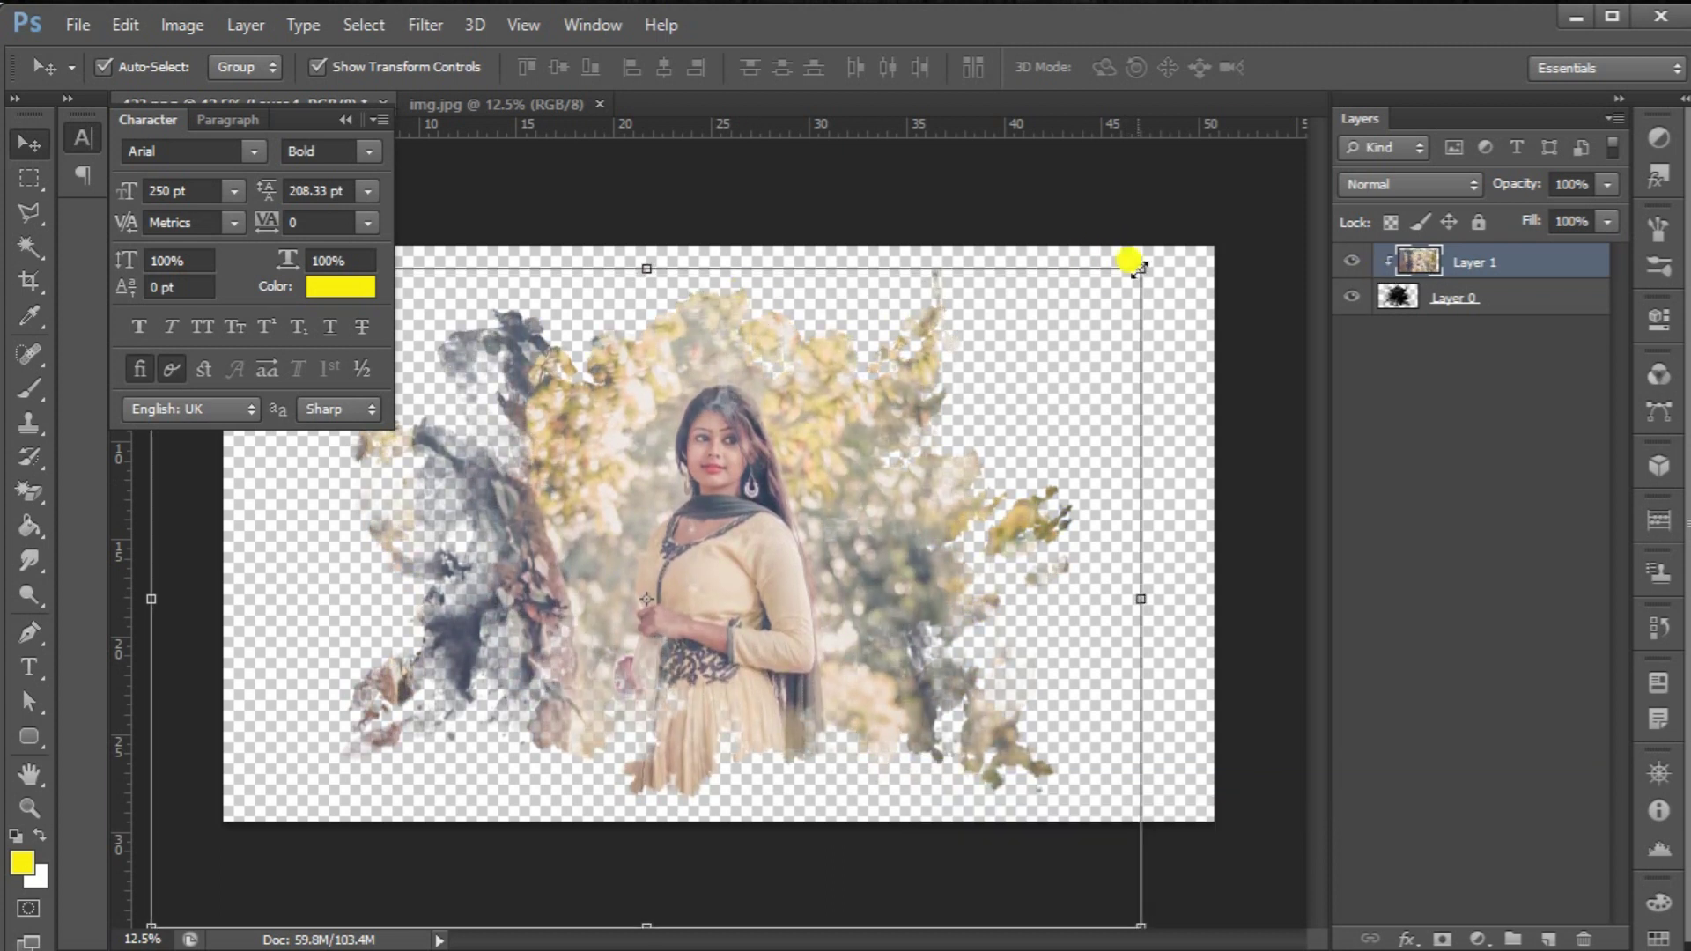
click(1138, 267)
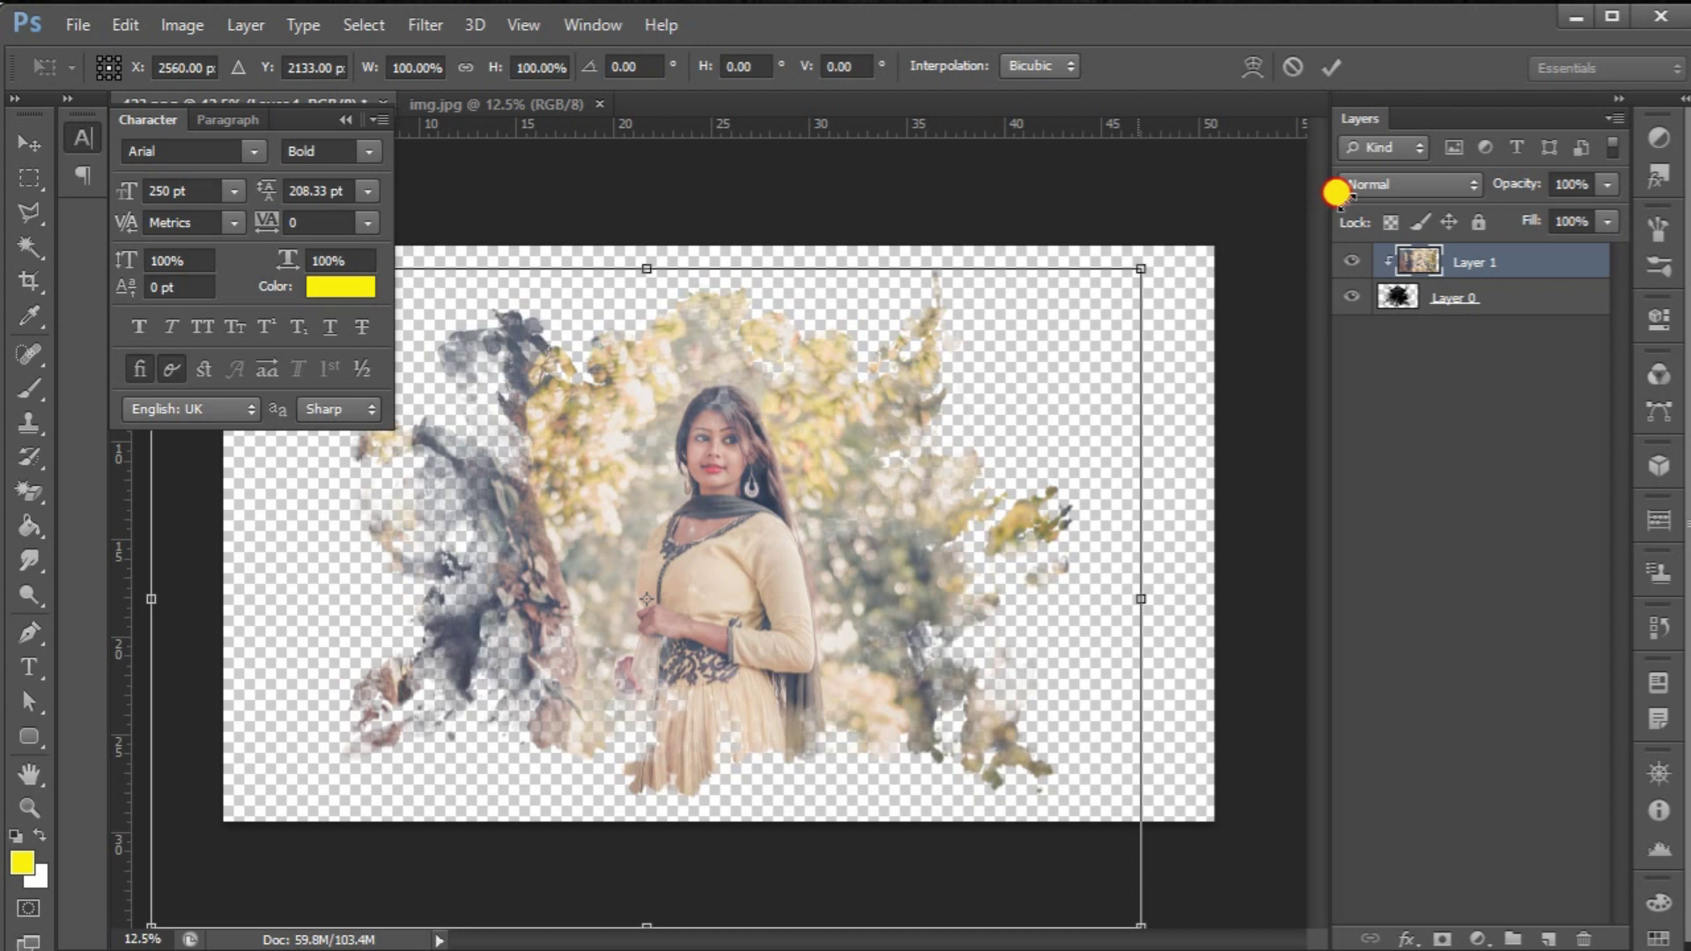
drag(1338, 194, 1254, 245)
key(Return)
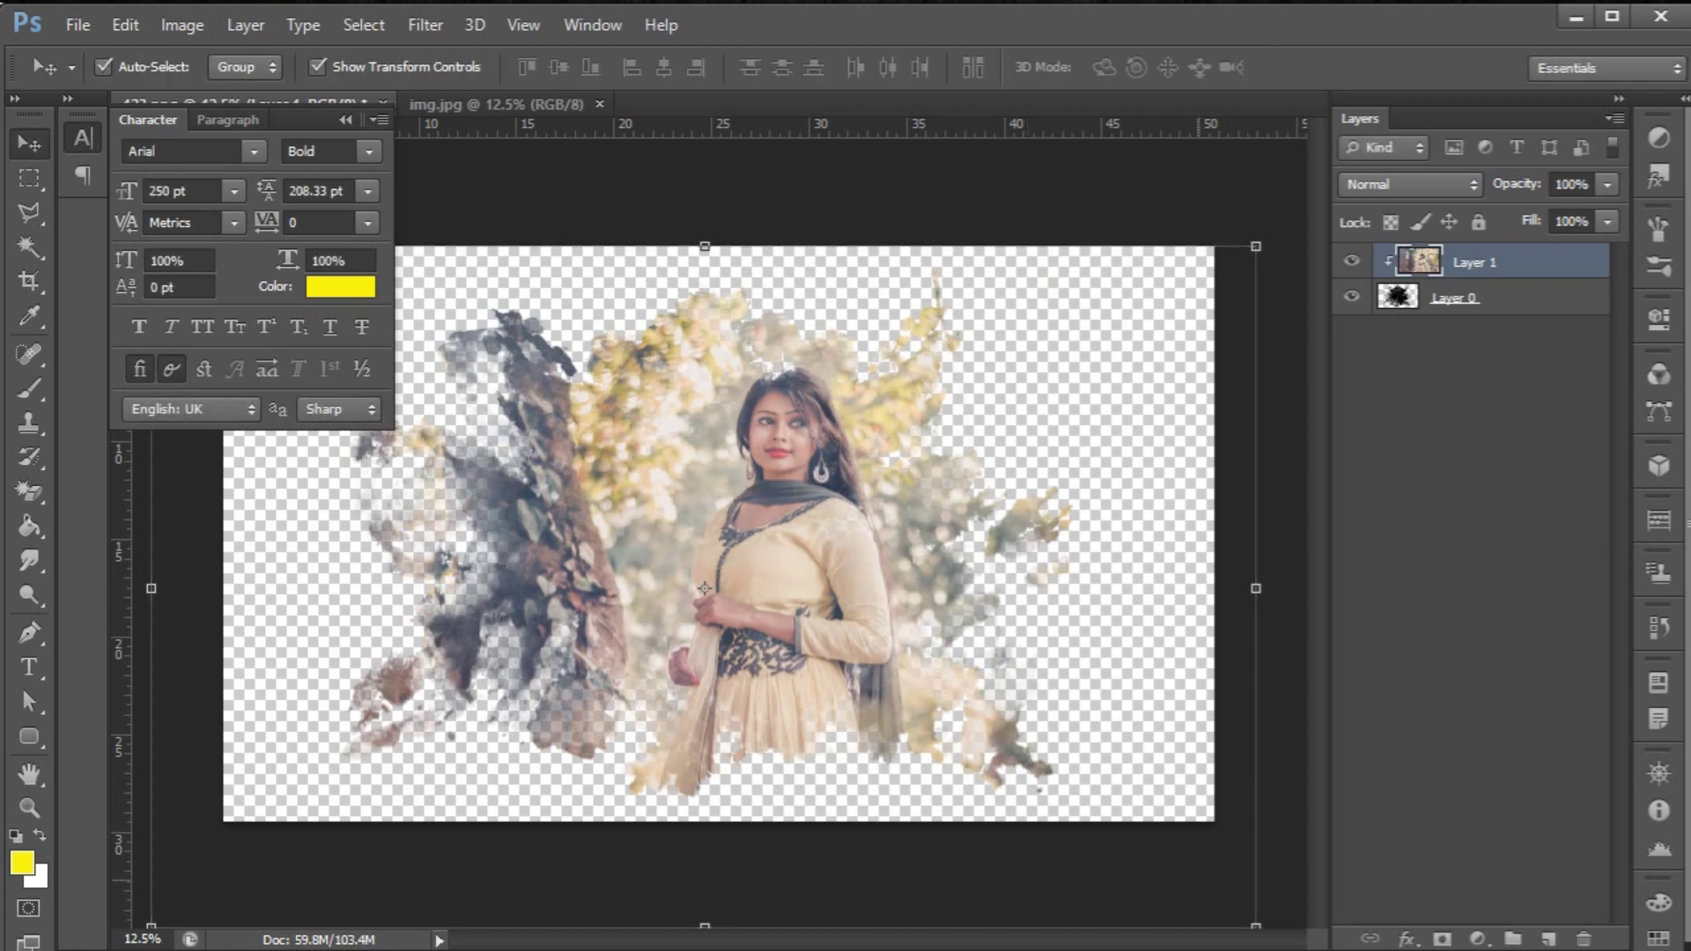
Add an empty Layer 2 and place it beneath the splash layer Layer 0.
click(1548, 939)
drag(1399, 261, 1392, 348)
click(33, 532)
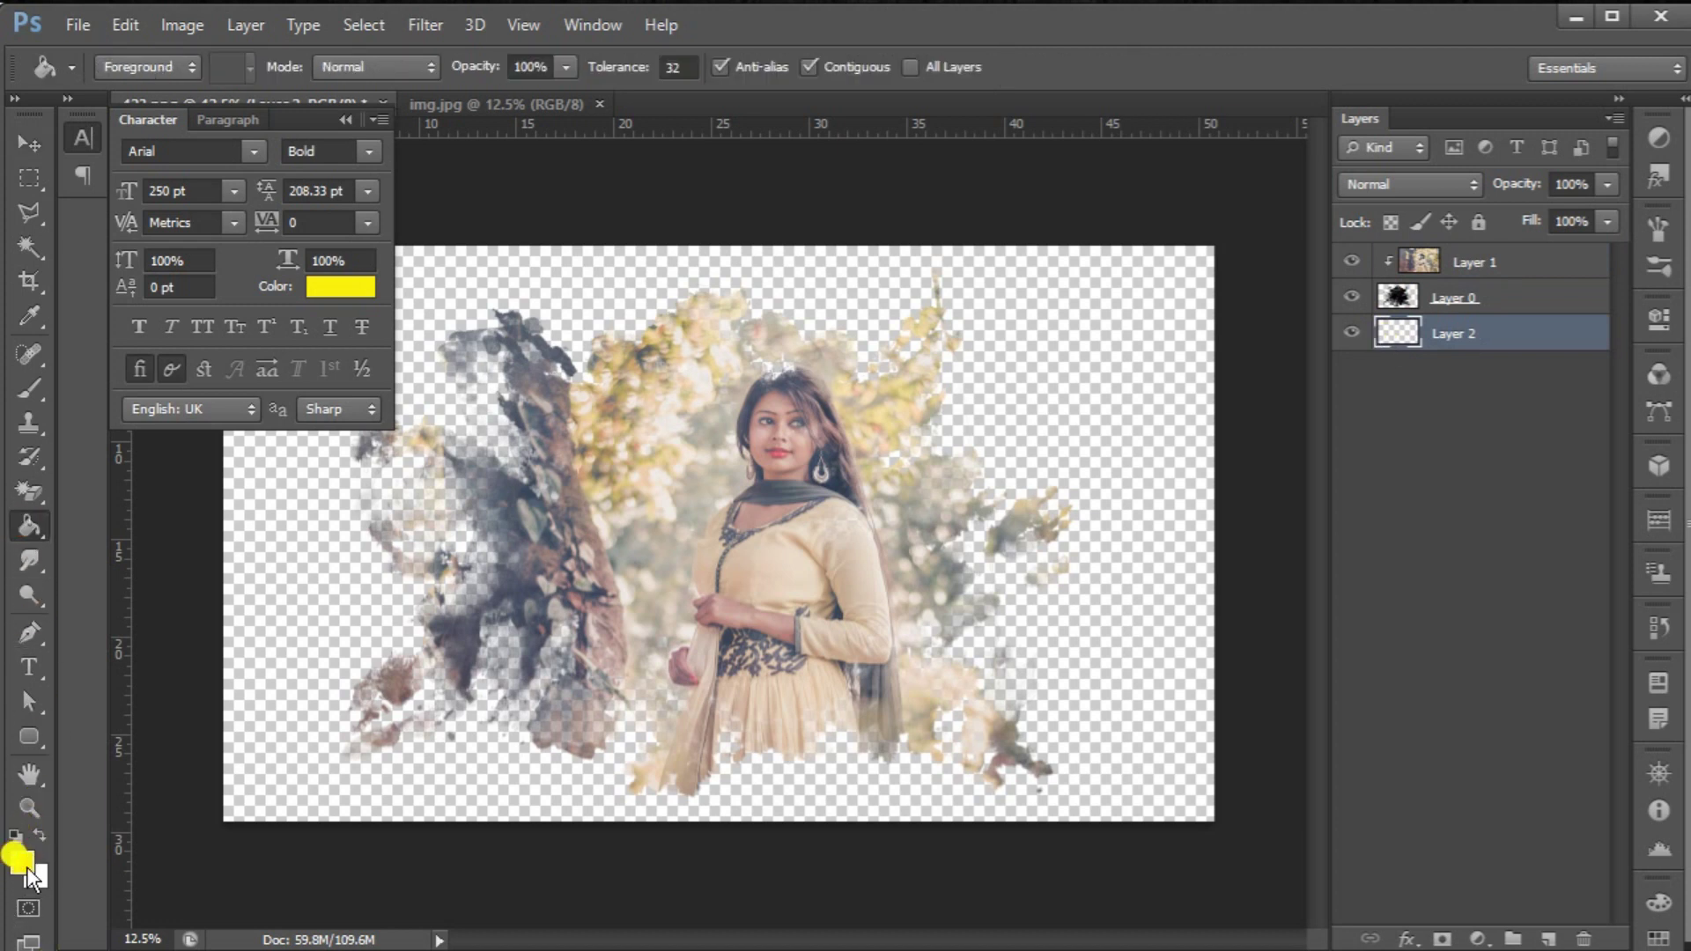
Set the foreground colour to light blue and paint-bucket fill Layer 2 with it.
click(22, 864)
click(1144, 223)
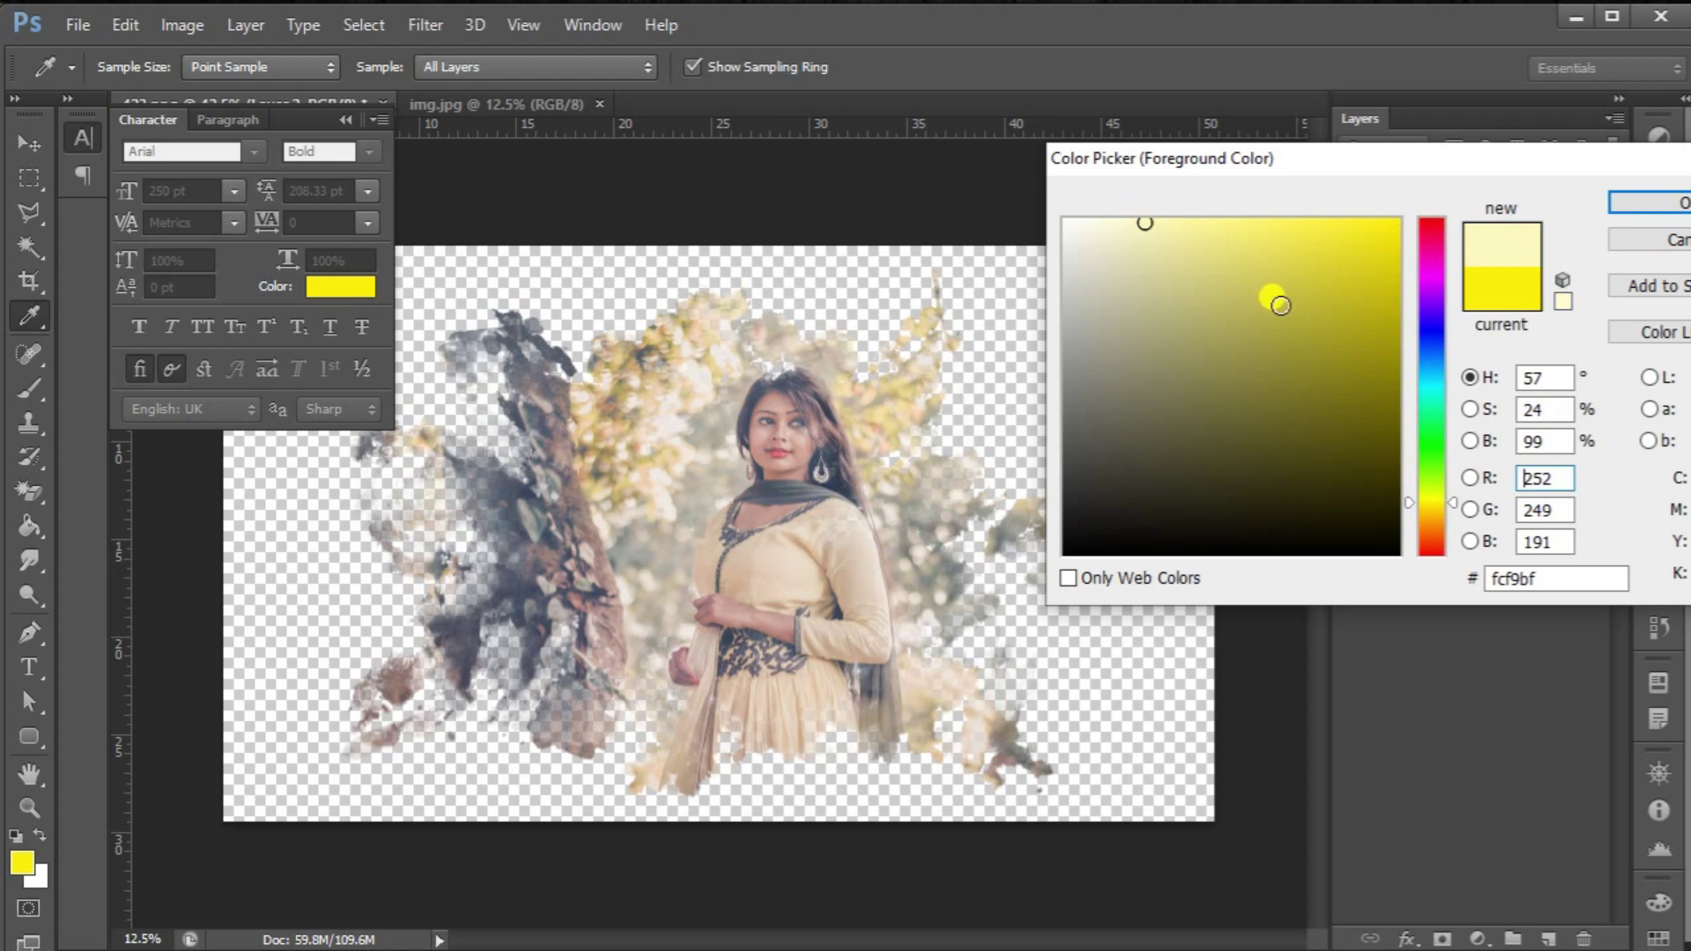
click(1420, 356)
click(1647, 203)
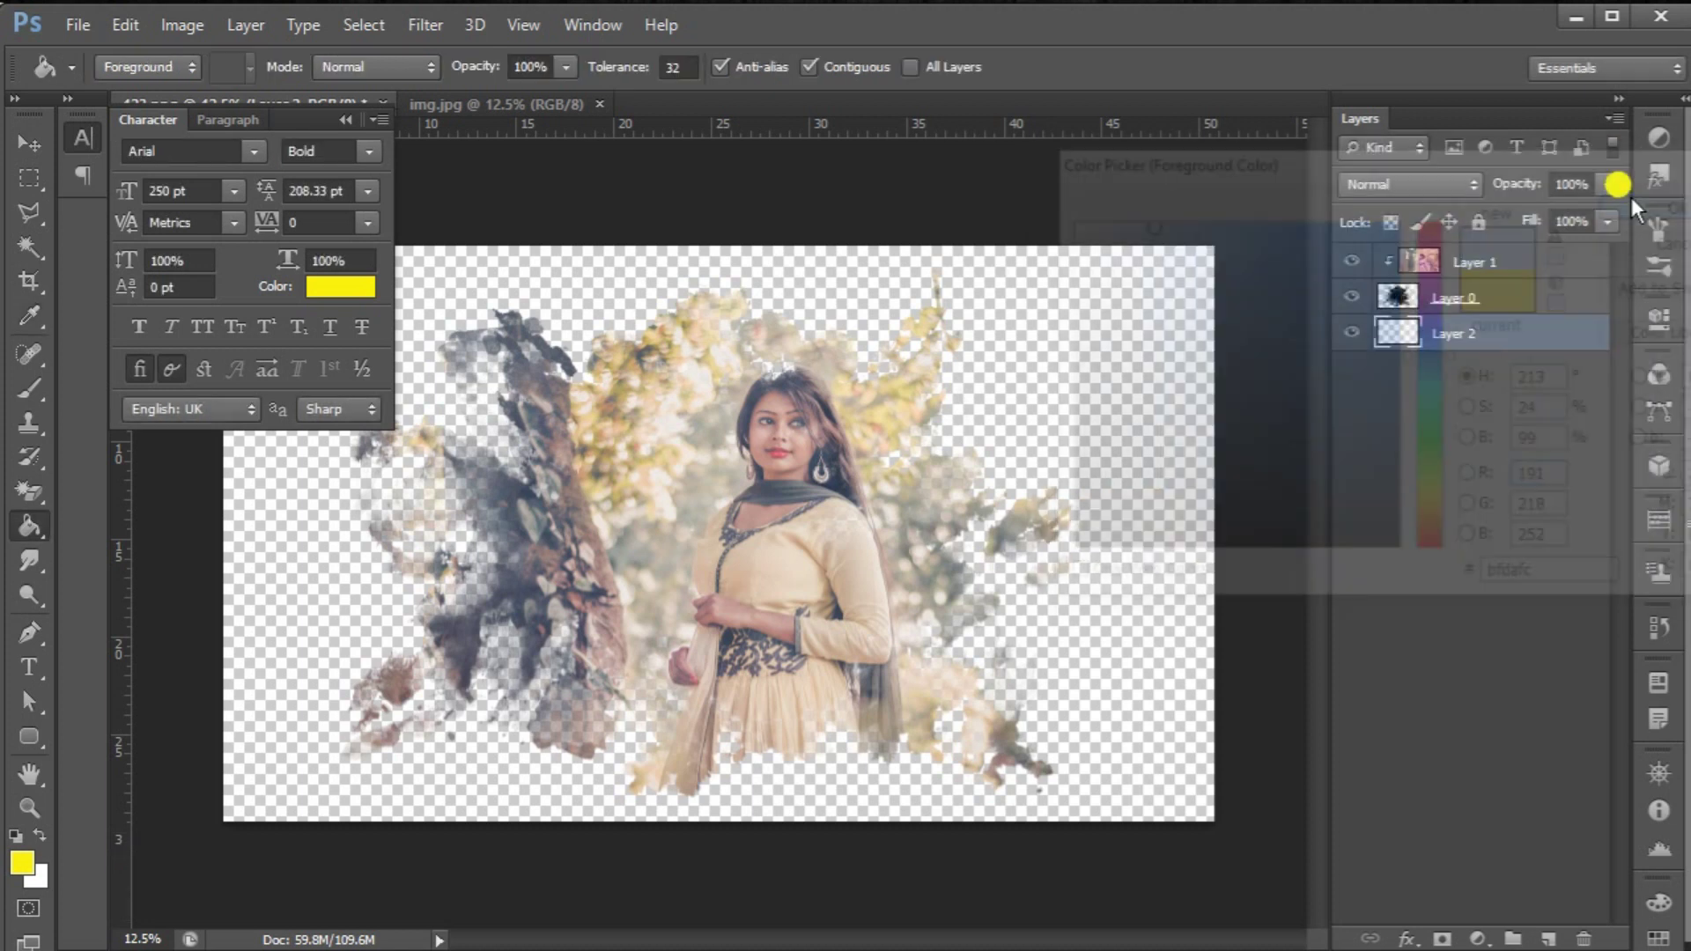
click(1011, 478)
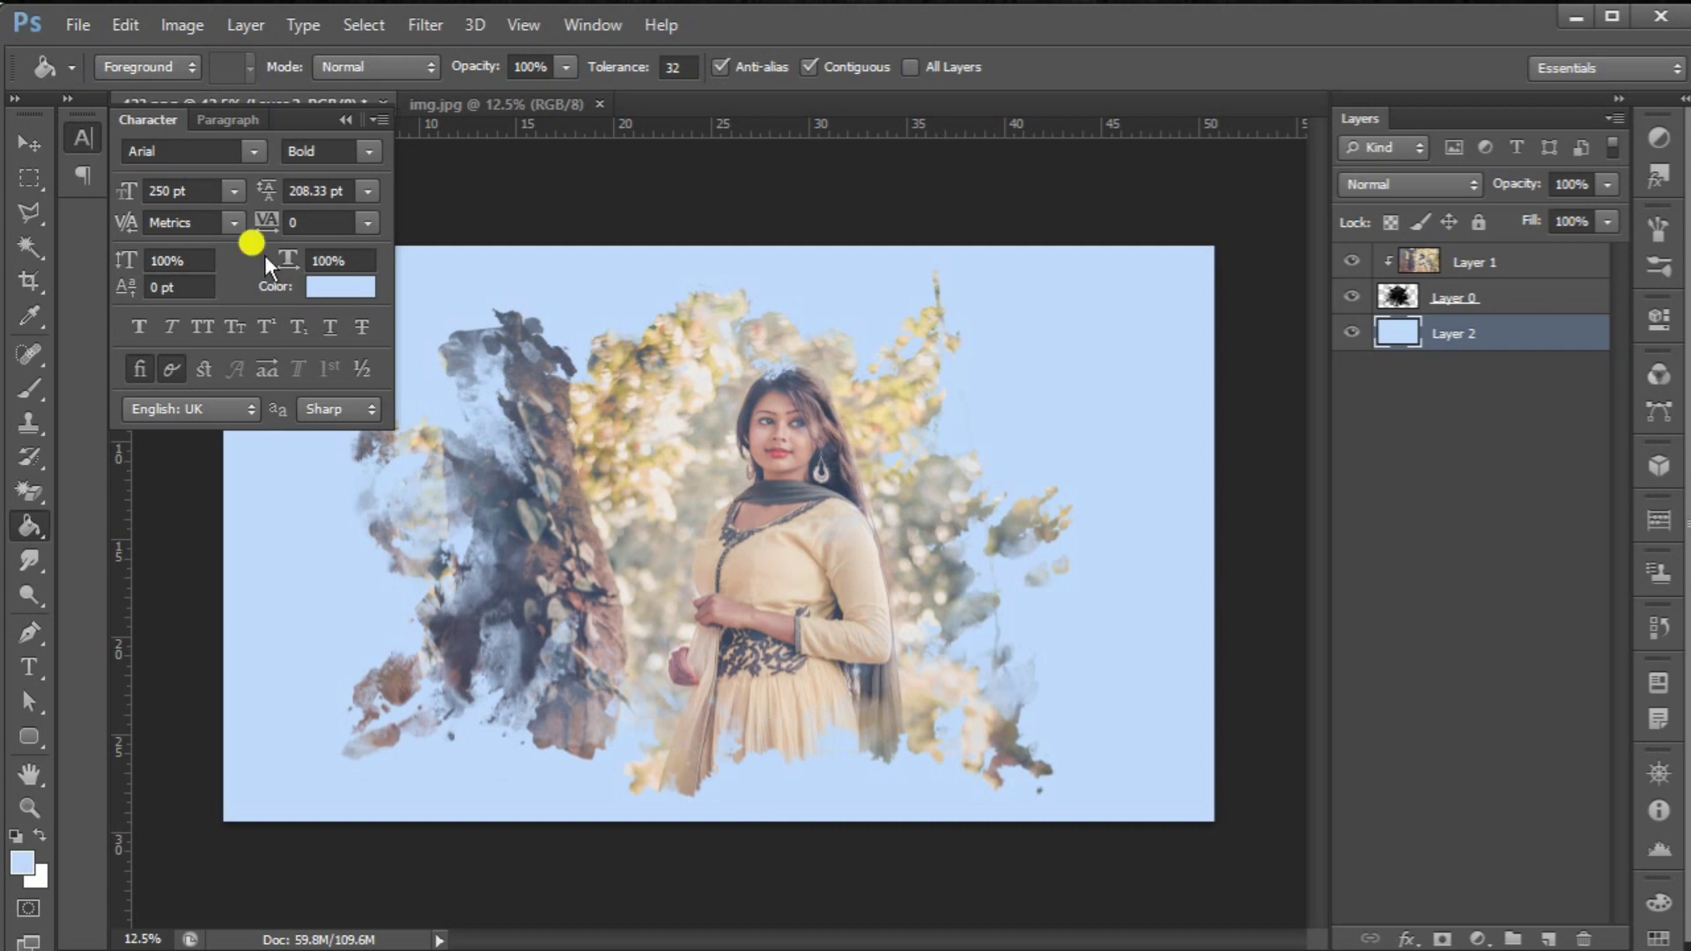
click(31, 143)
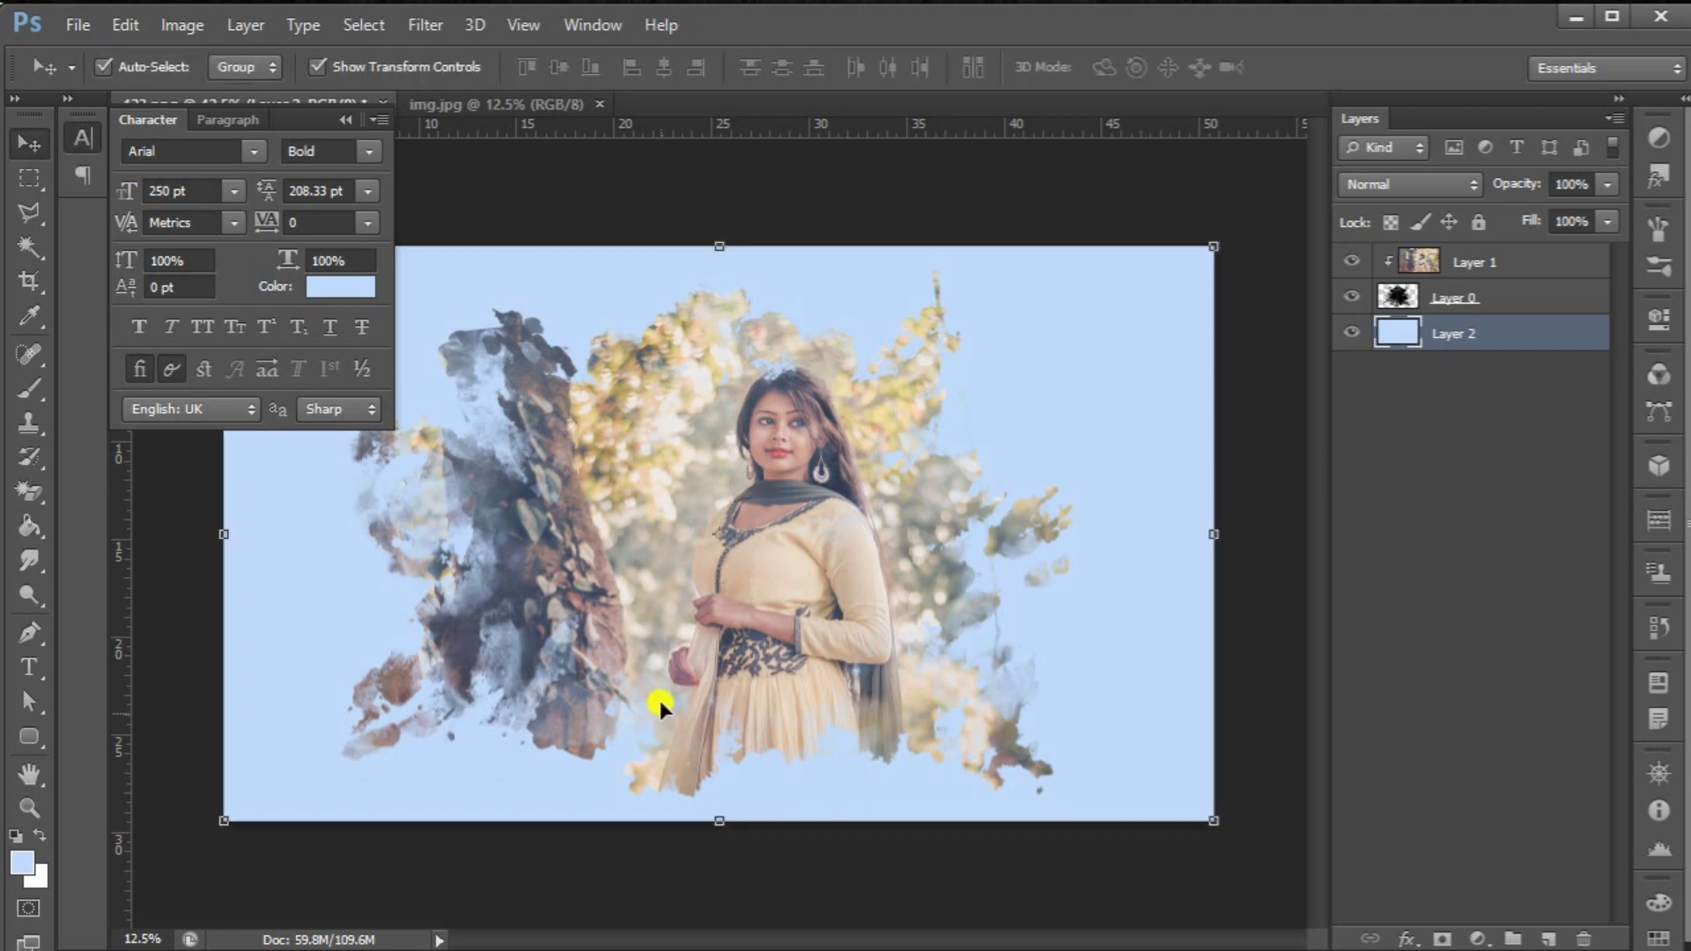
Scale the woman's photo (Layer 1) larger and shift it up-right within the splash.
click(1423, 261)
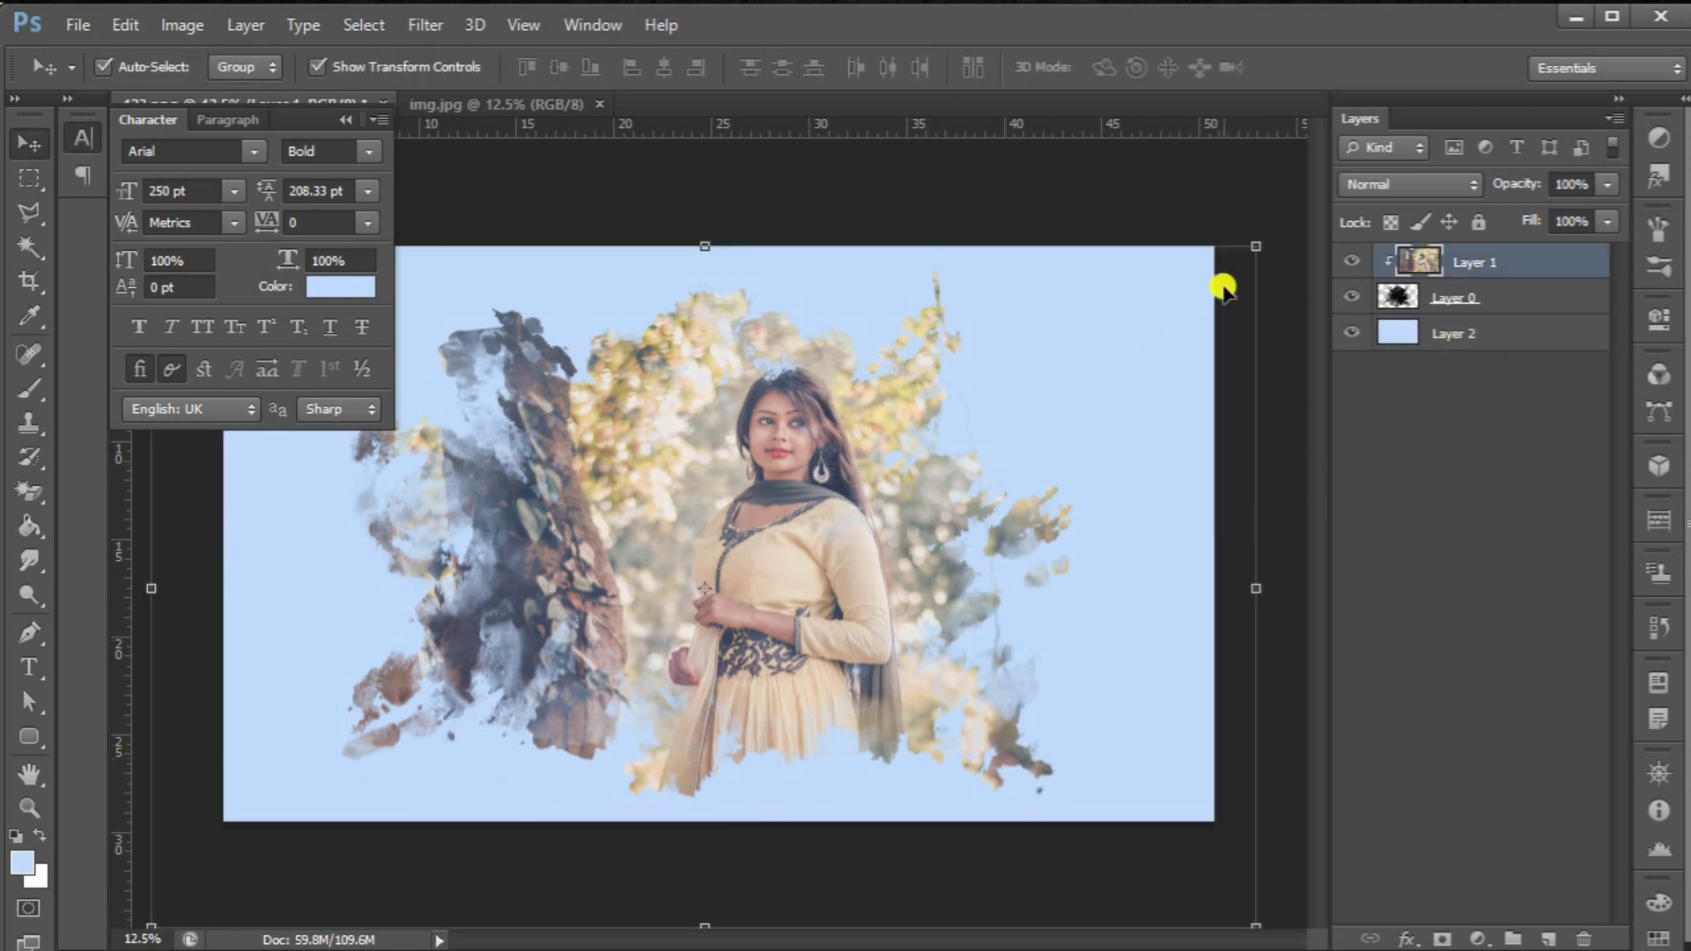
click(1258, 245)
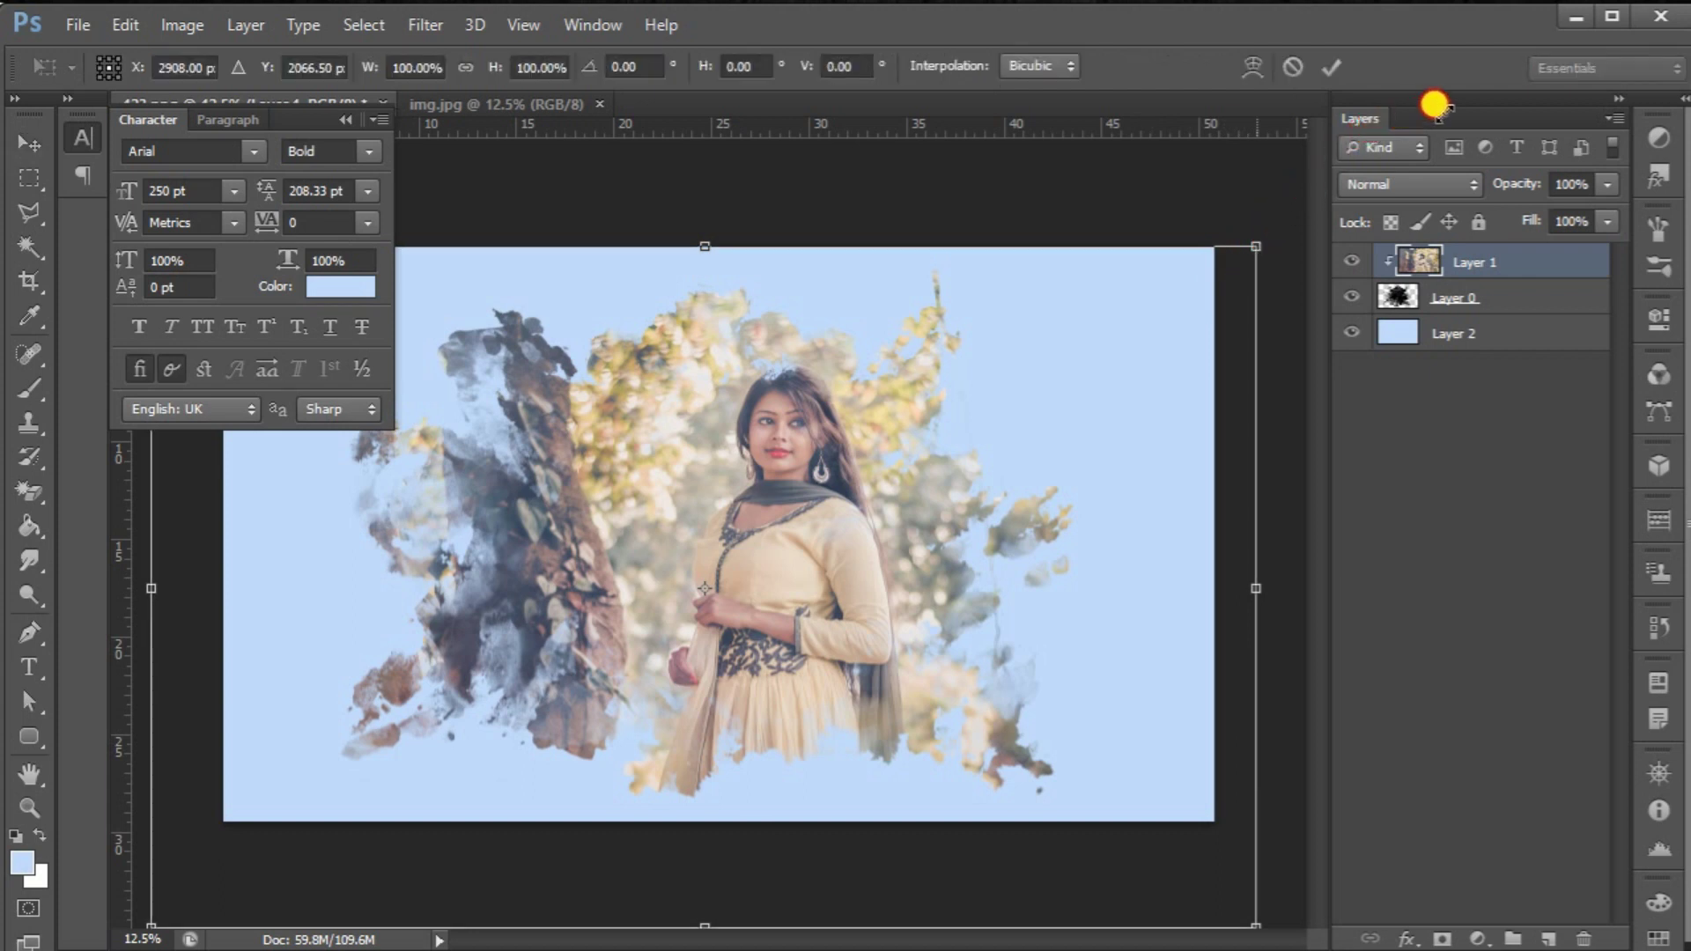
drag(1434, 104, 1438, 99)
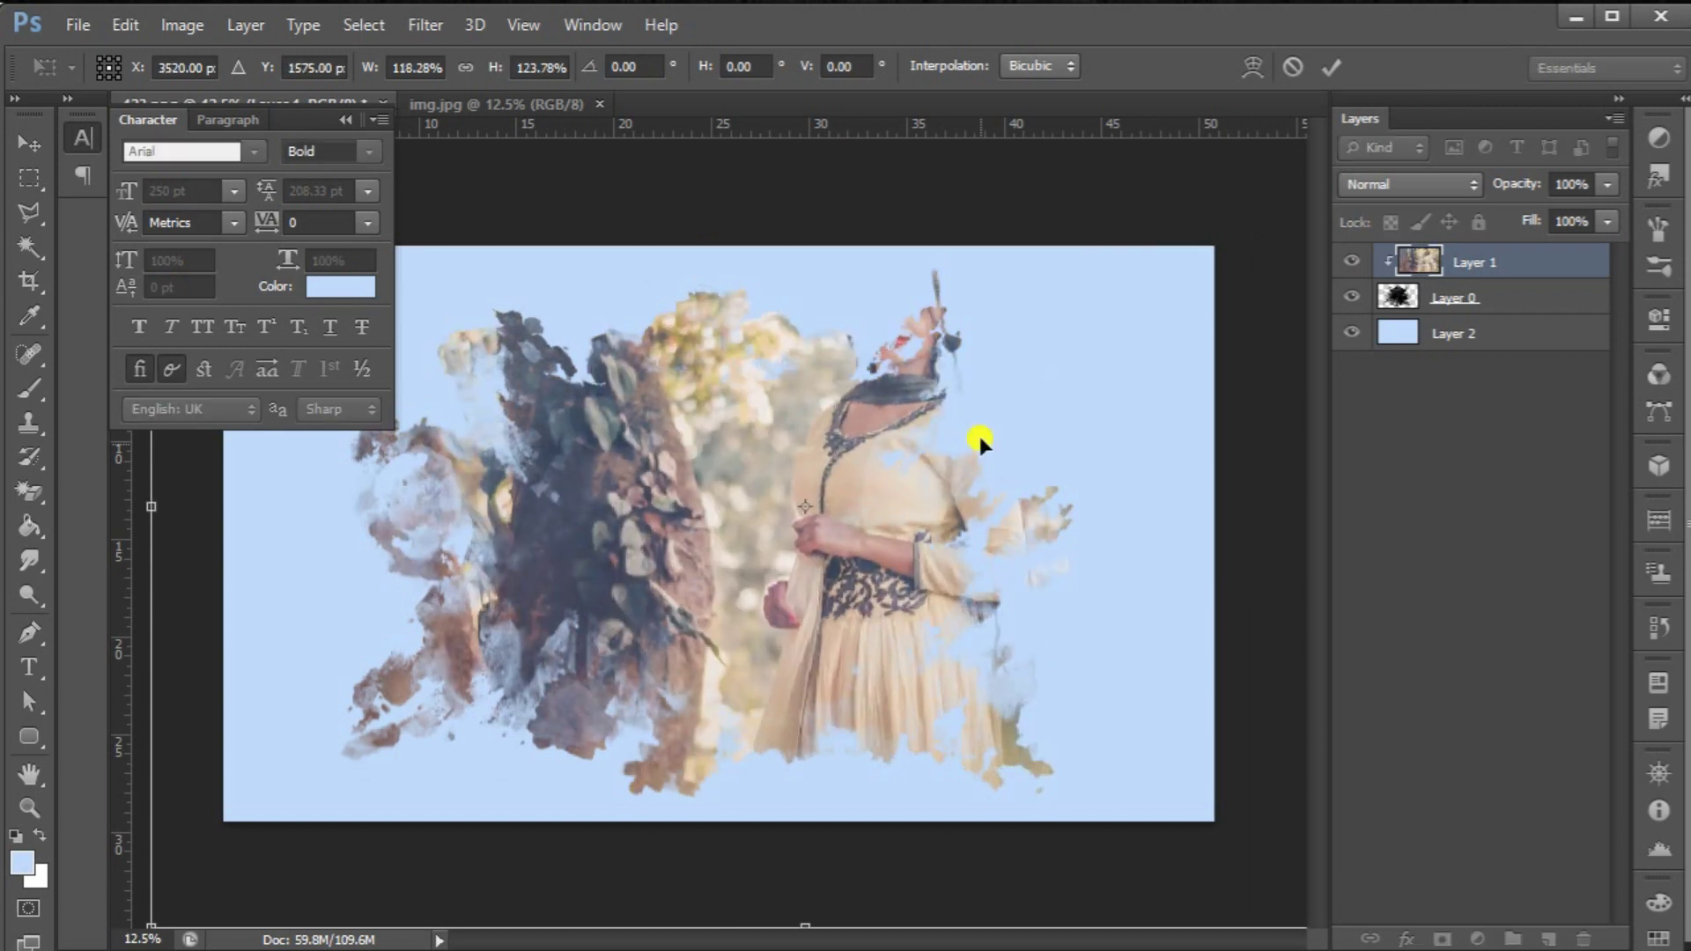
key(Return)
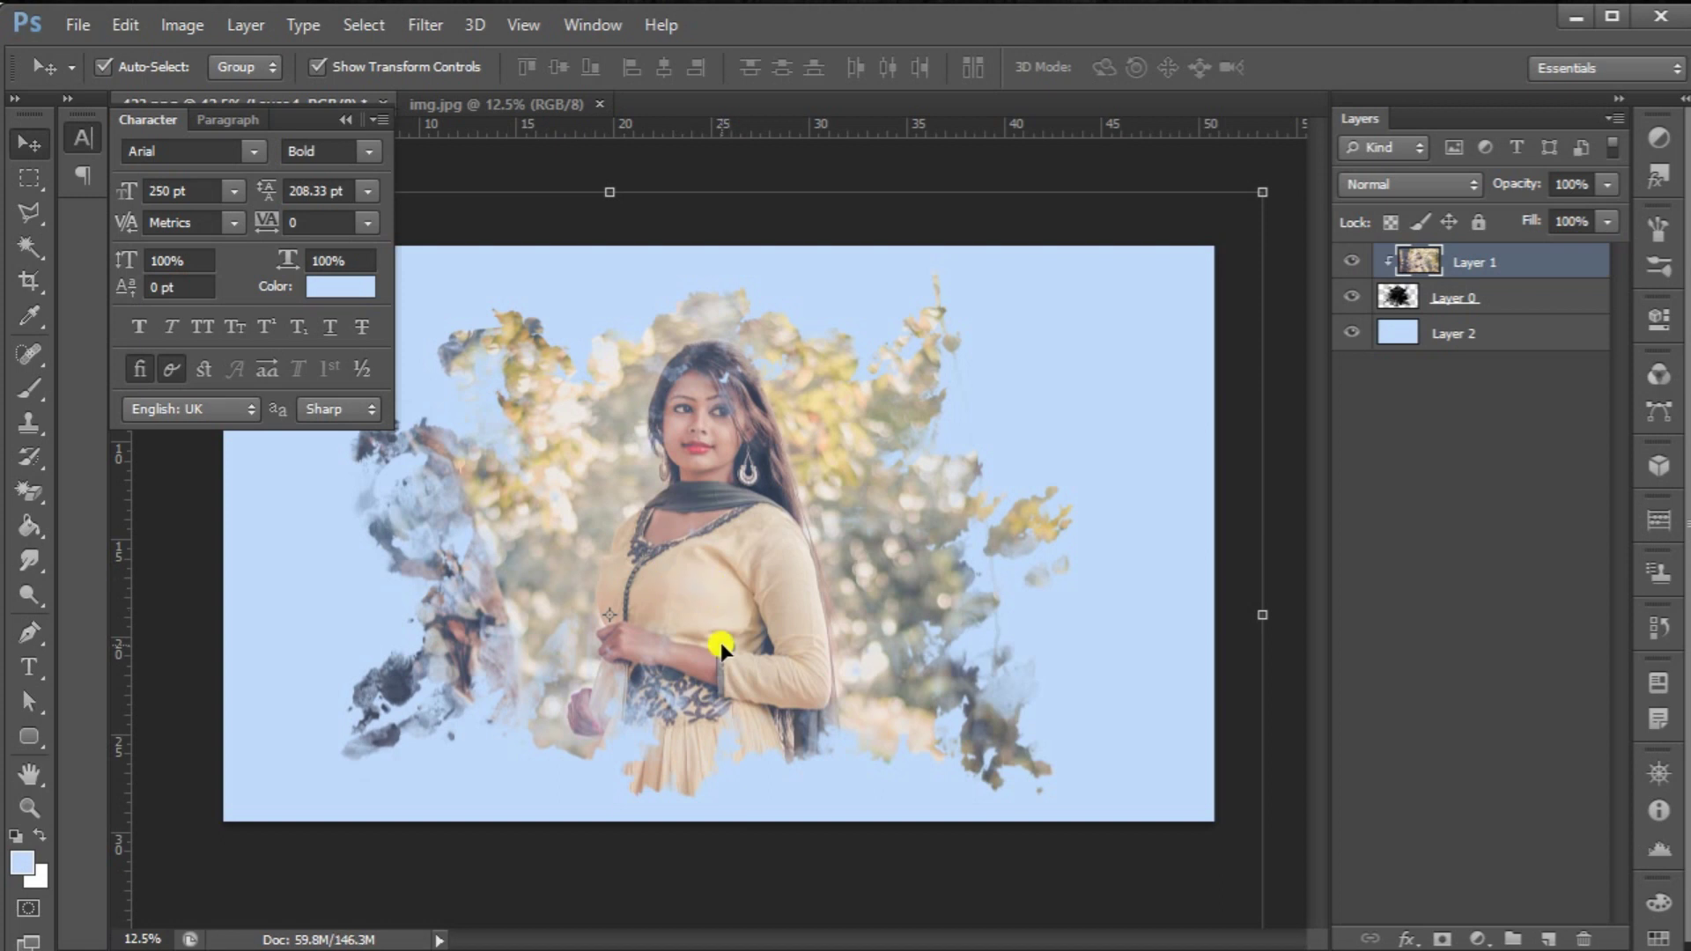
key(ctrl+o)
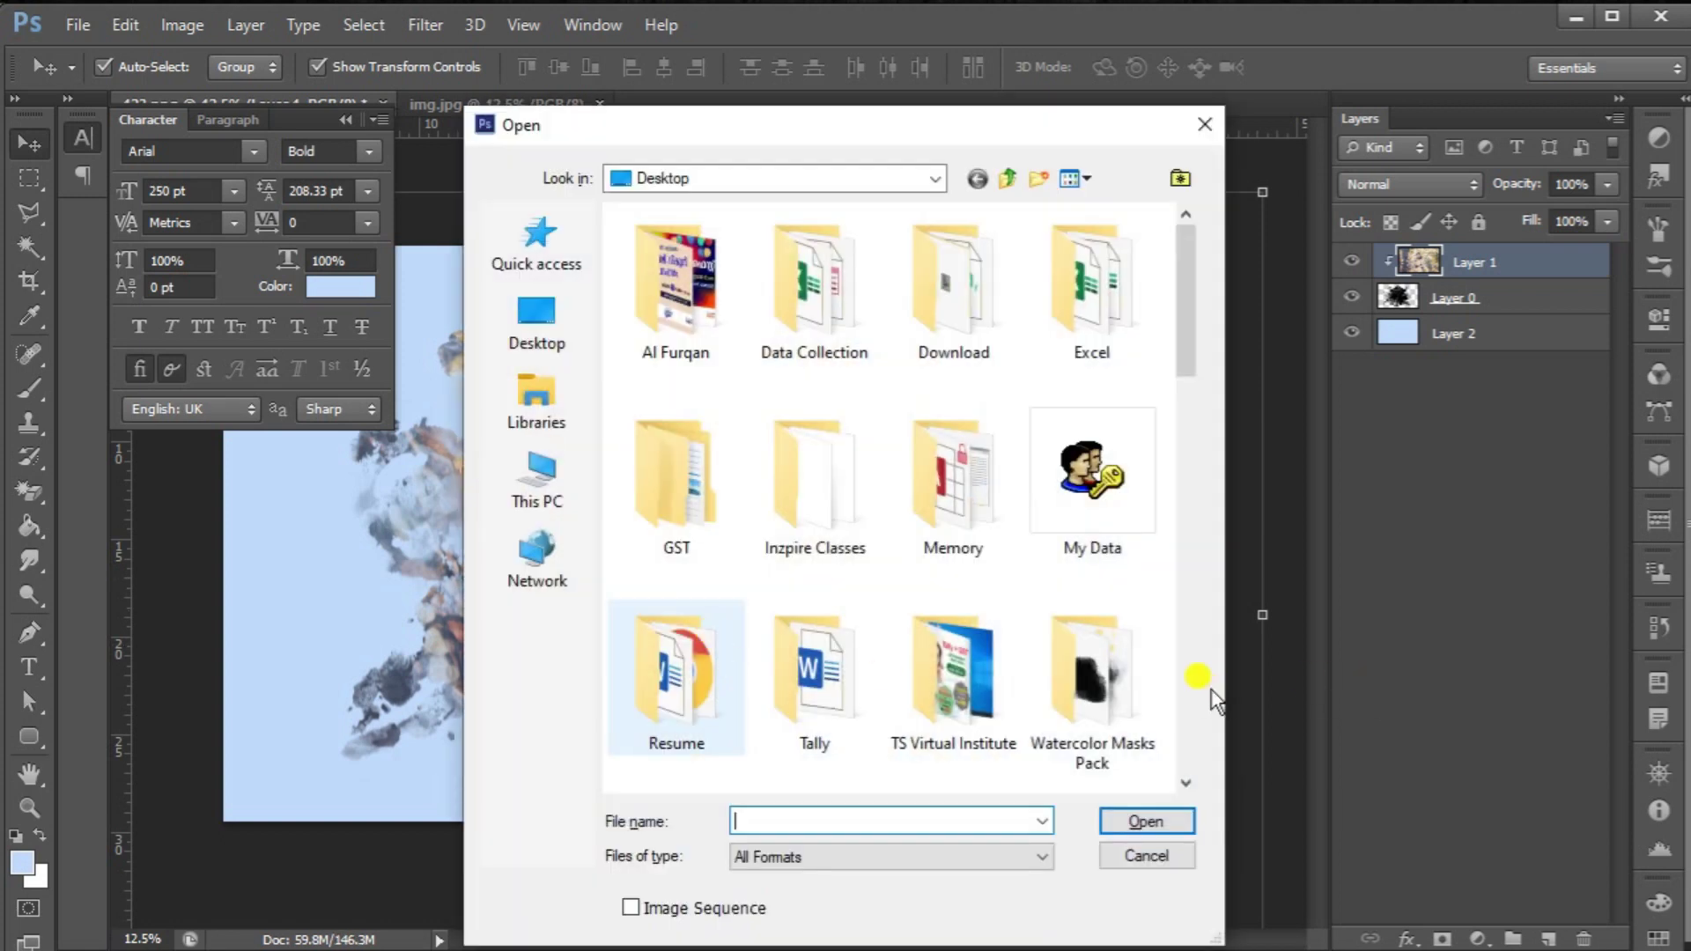
Open dripping ink mask 127 from the Watercolor Masks Pack folder.
double_click(1073, 700)
drag(1176, 208, 1154, 797)
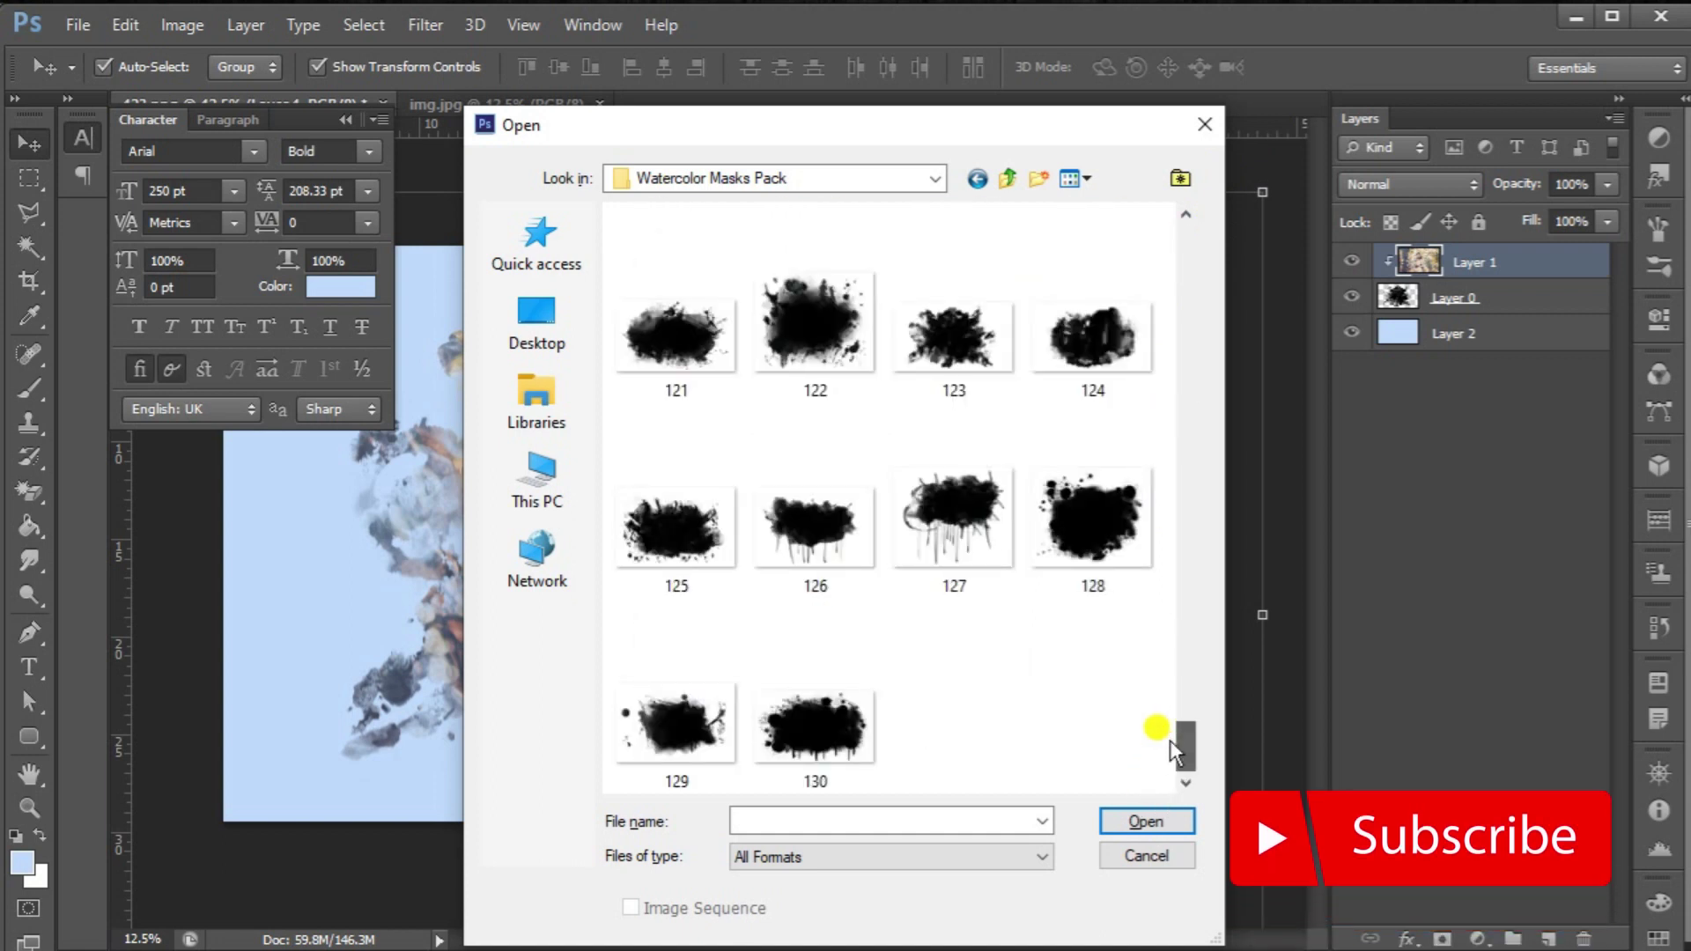
click(995, 527)
double_click(995, 527)
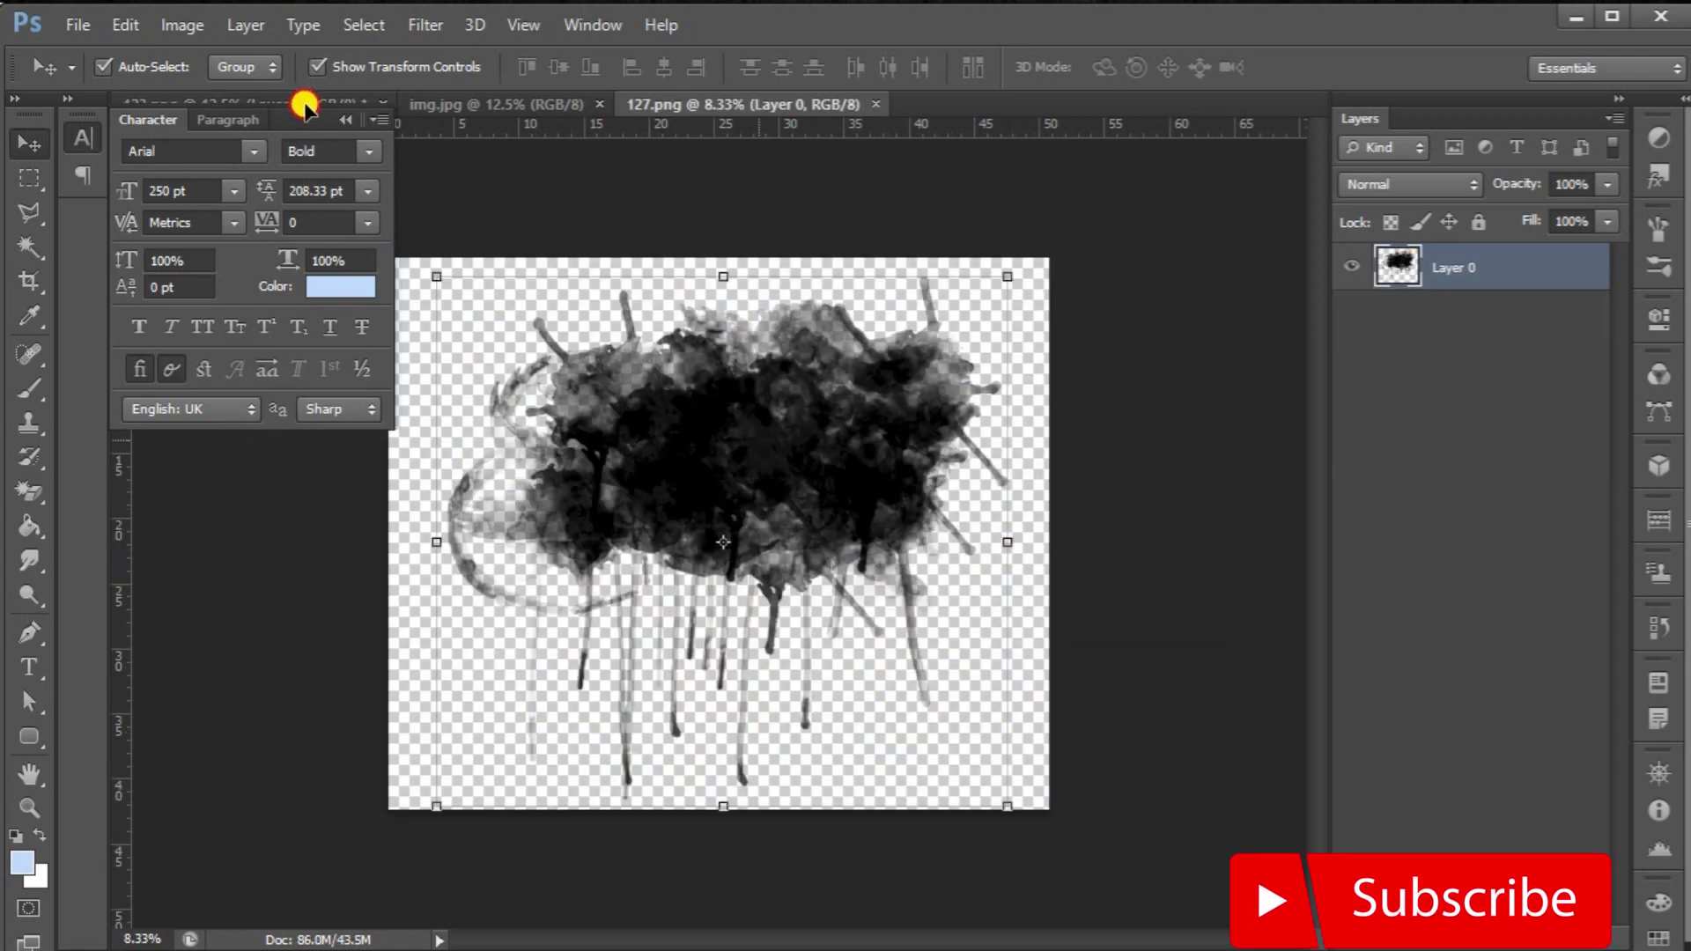
Bring mask 127 into img.jpg as Layer 3, hide Layer 0 and clip the photo into it.
mouse_move(329, 94)
mouse_down()
mouse_move(317, 68)
mouse_move(651, 427)
mouse_up()
click(1352, 333)
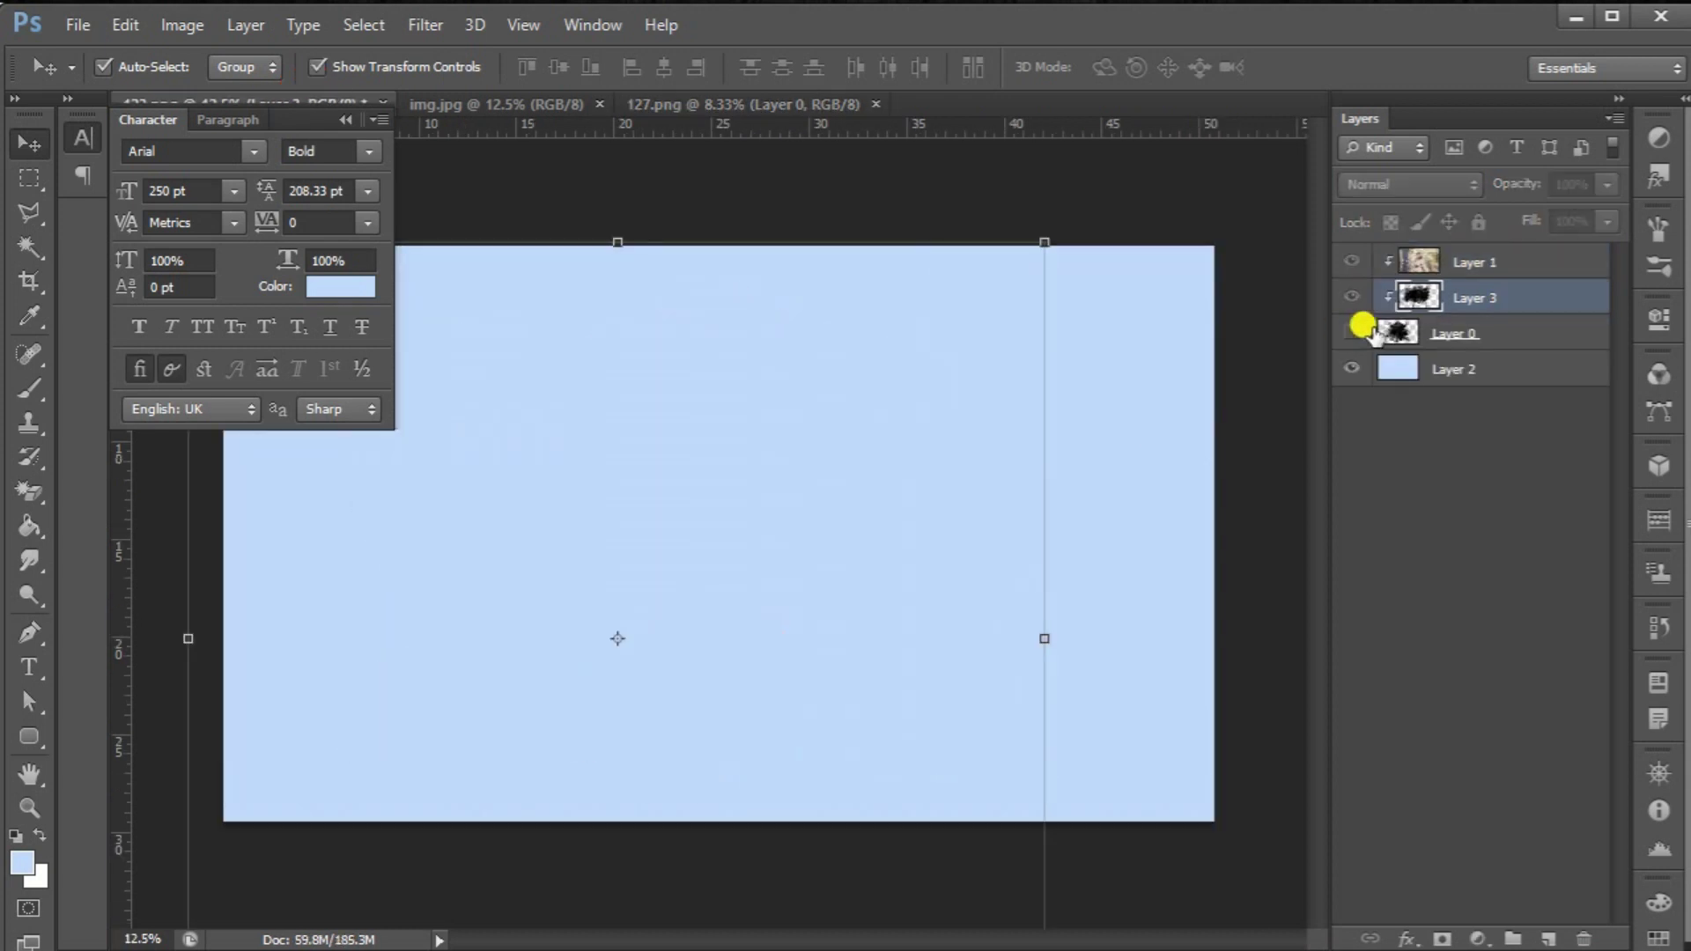
key(ctrl+alt+g)
click(1159, 404)
key(ctrl+alt+g)
click(1456, 299)
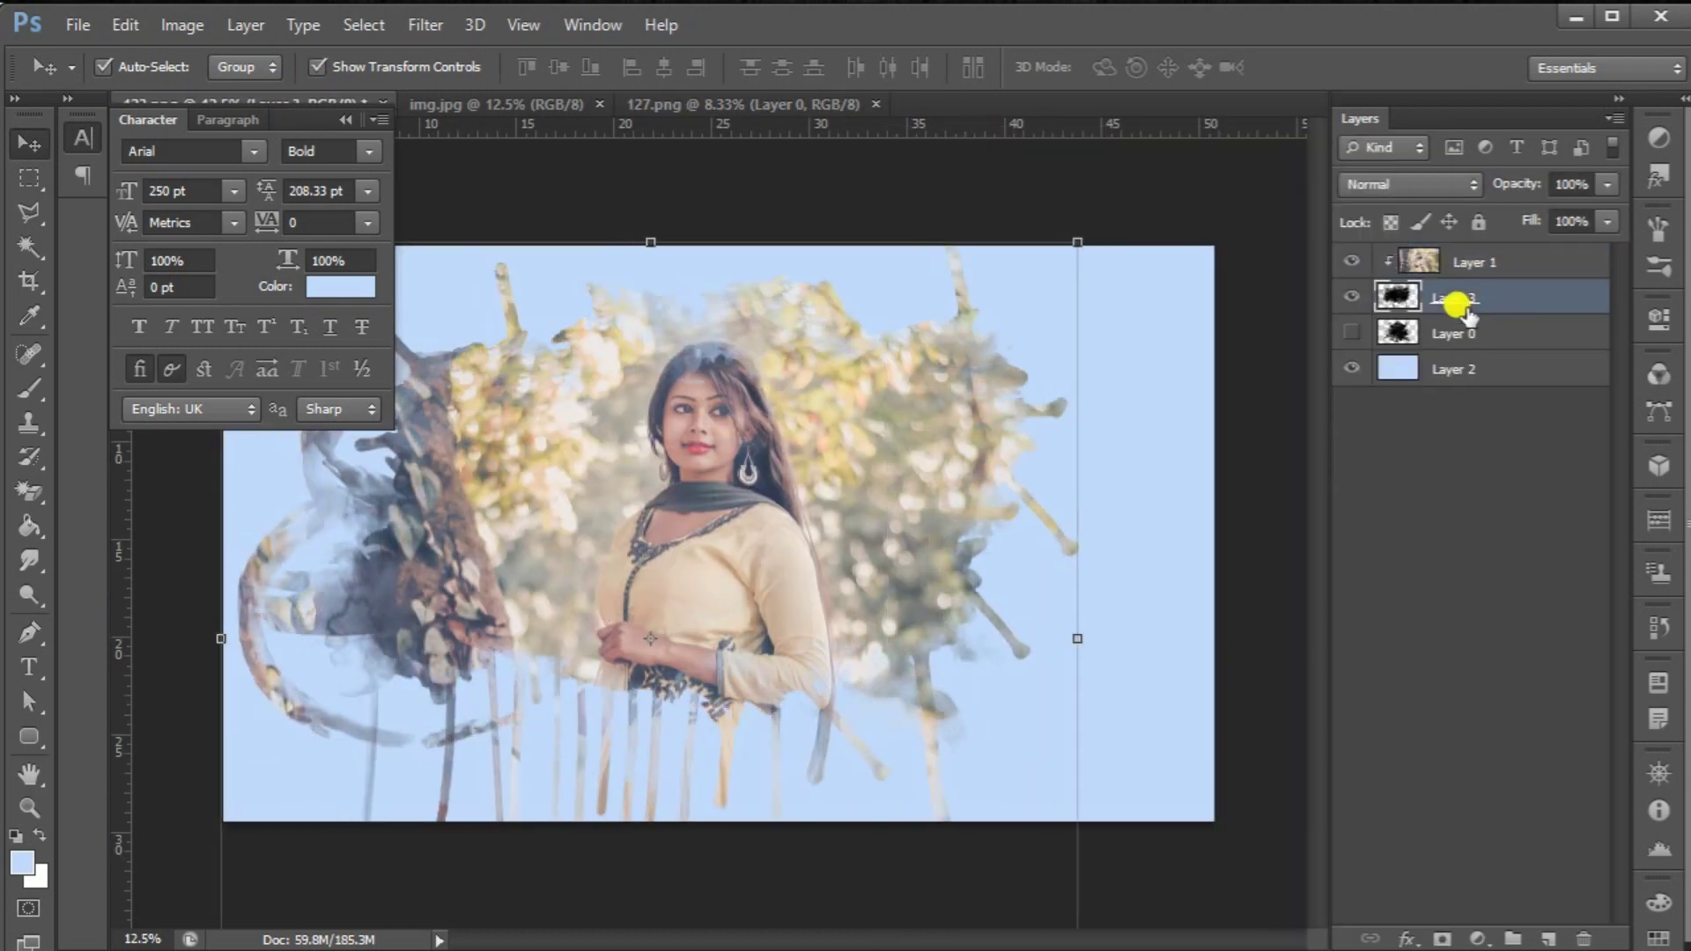
key(alt+[)
Shrink and reposition the ink mask around the woman's head, to about 63.05% by 77.08%.
key(ctrl+t)
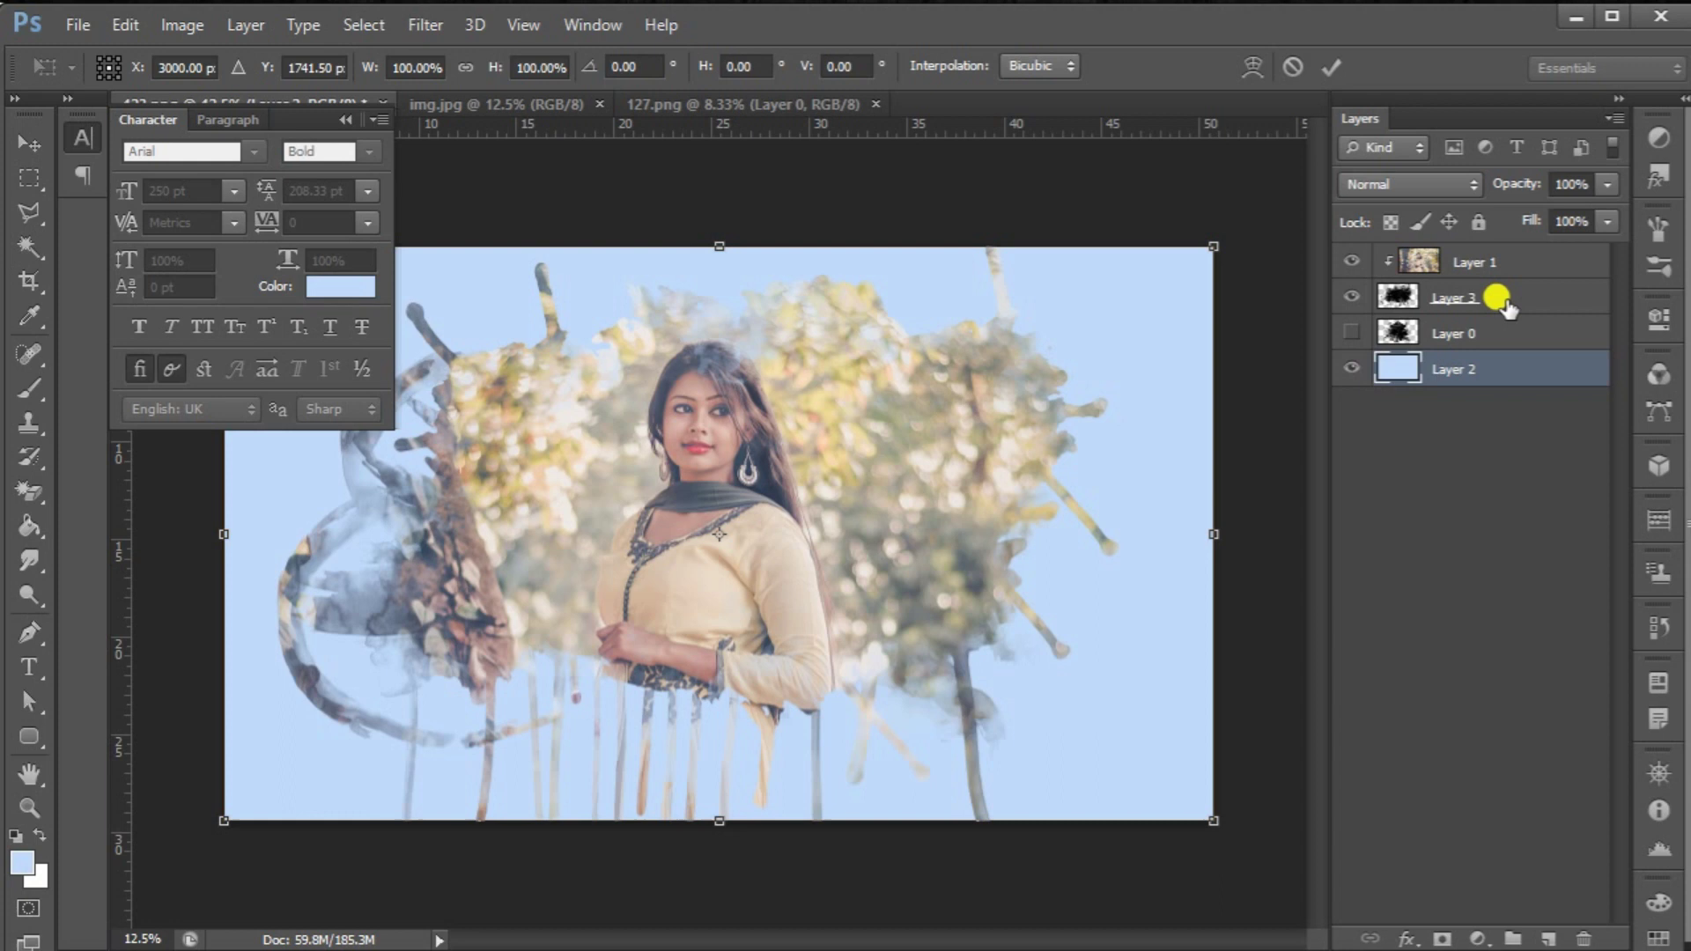
click(1397, 295)
key(ctrl+t)
drag(484, 652, 646, 473)
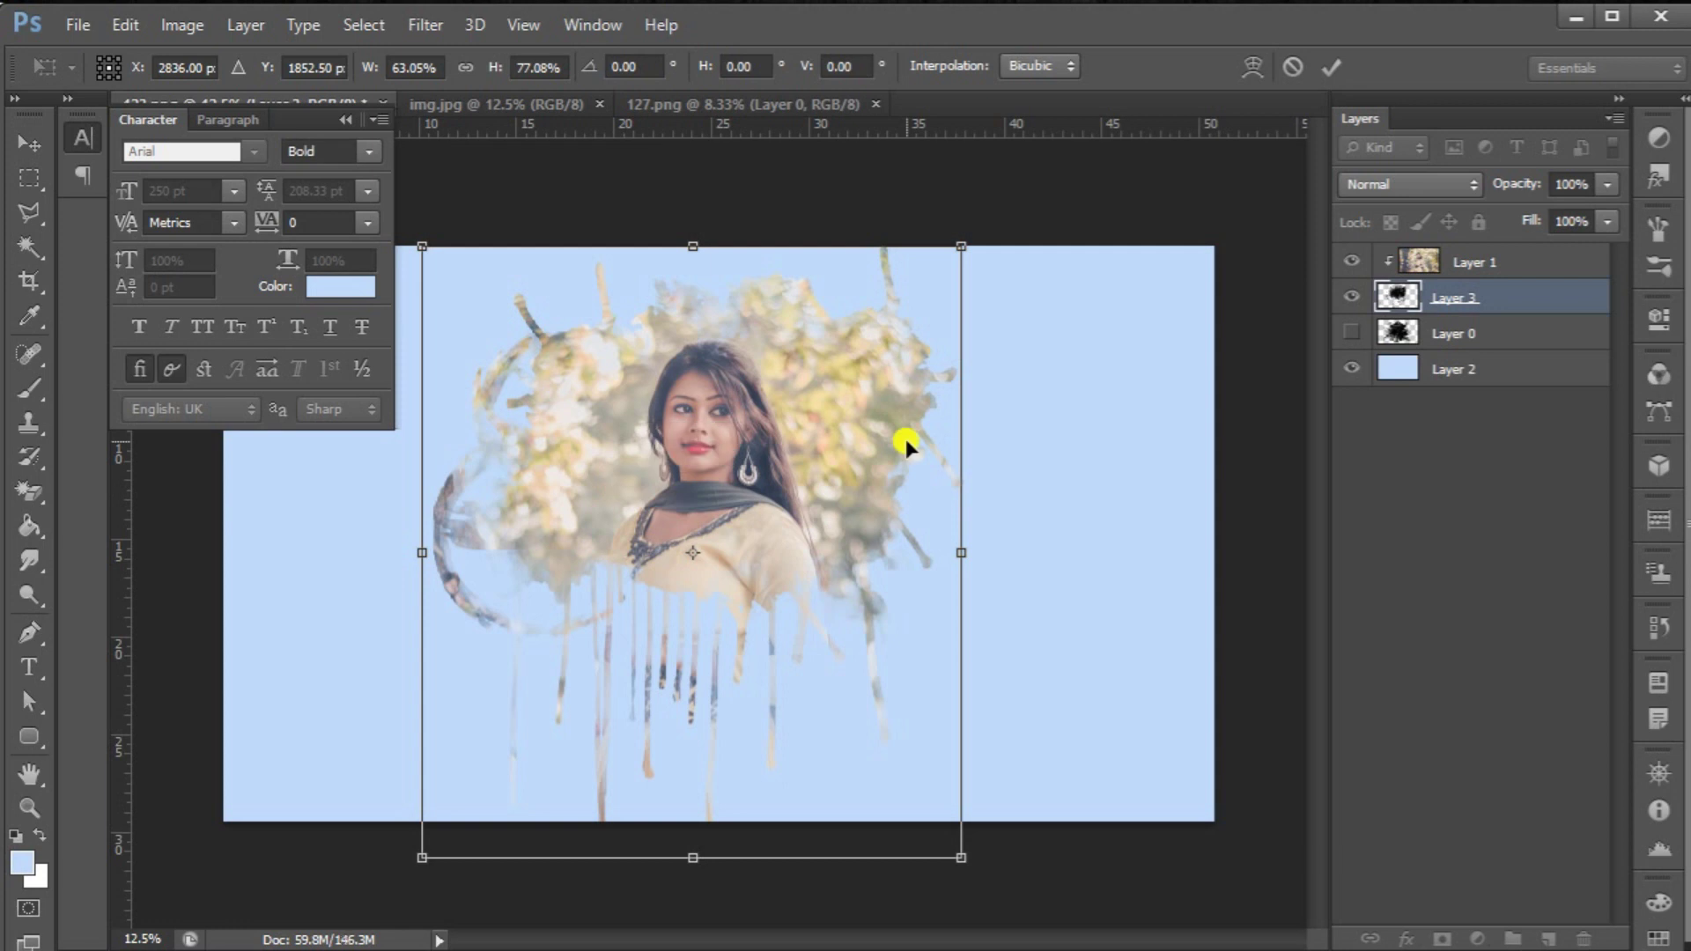